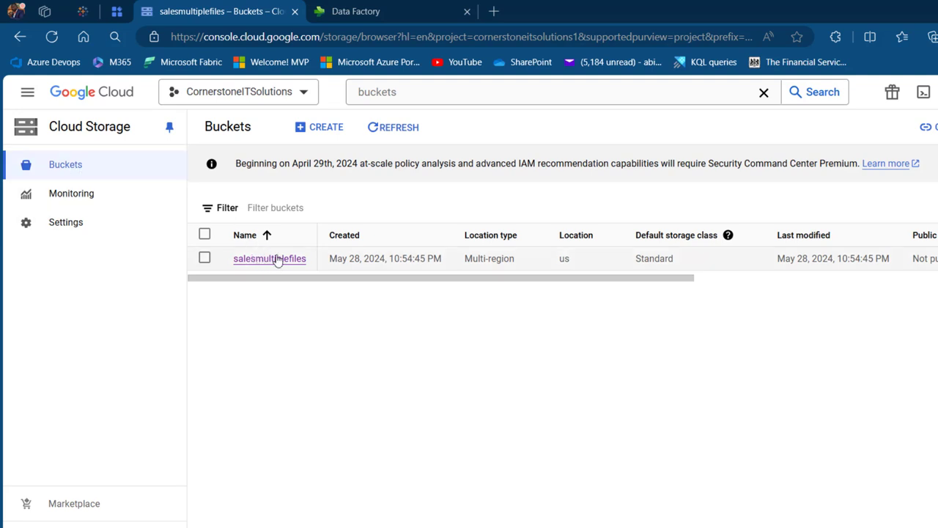
# Open salesmultiplefiles > sales/ to list sales2020.csv through sales2023.csv
pyautogui.click(276, 260)
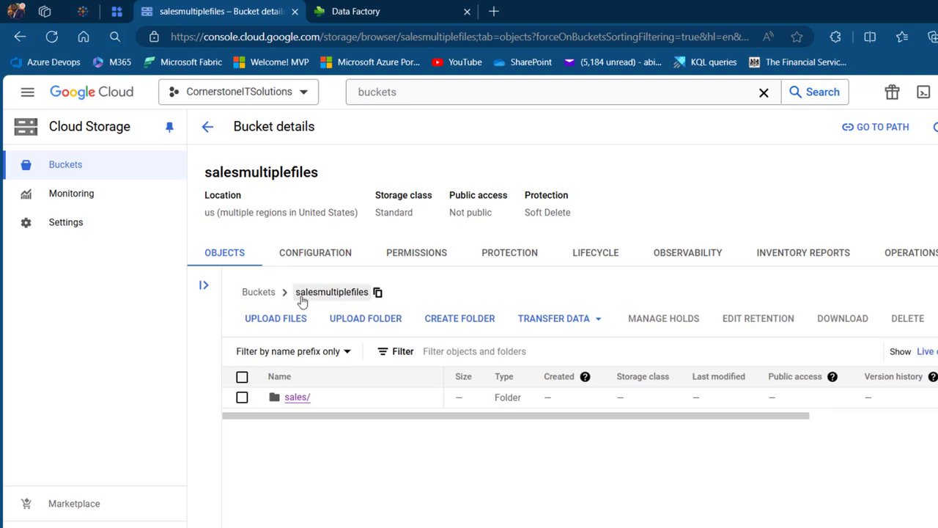
pyautogui.click(298, 398)
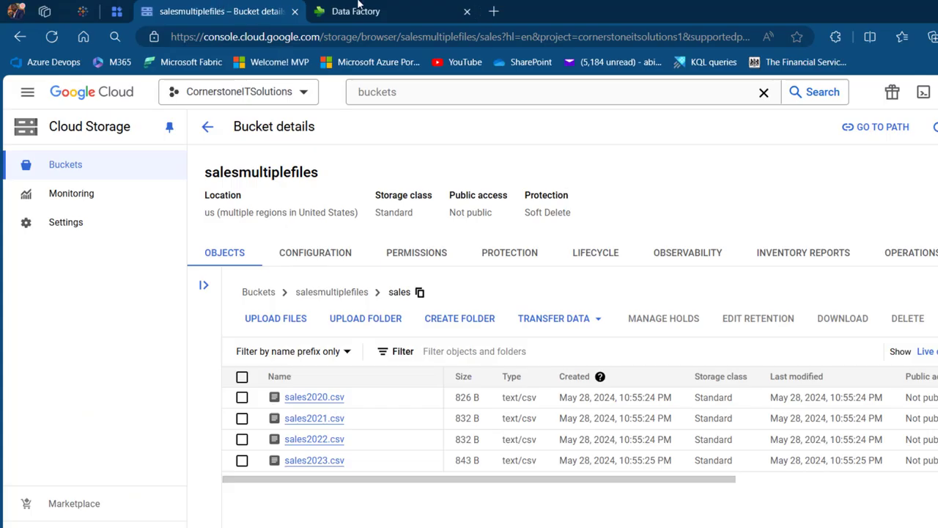
# Check the Cloud Storage Interoperability endpoint and the user account's HMAC access key
pyautogui.click(388, 9)
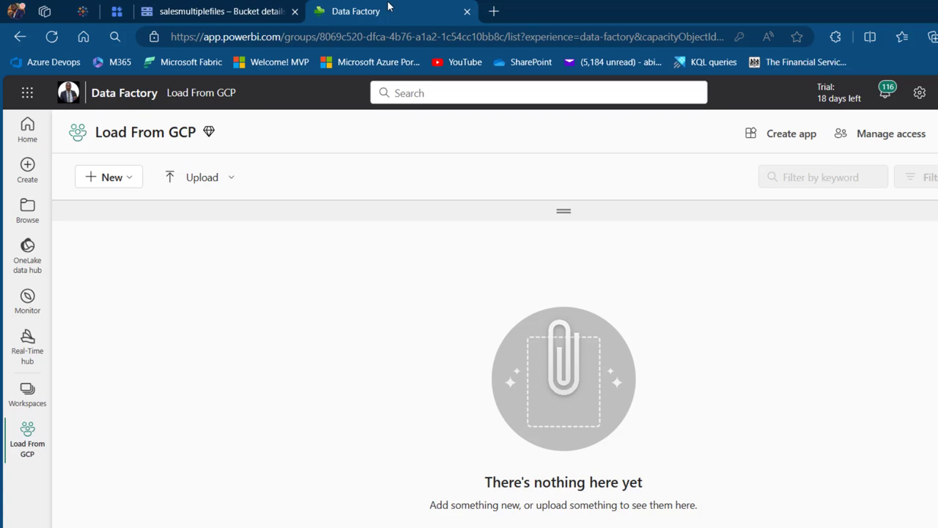
pyautogui.click(222, 11)
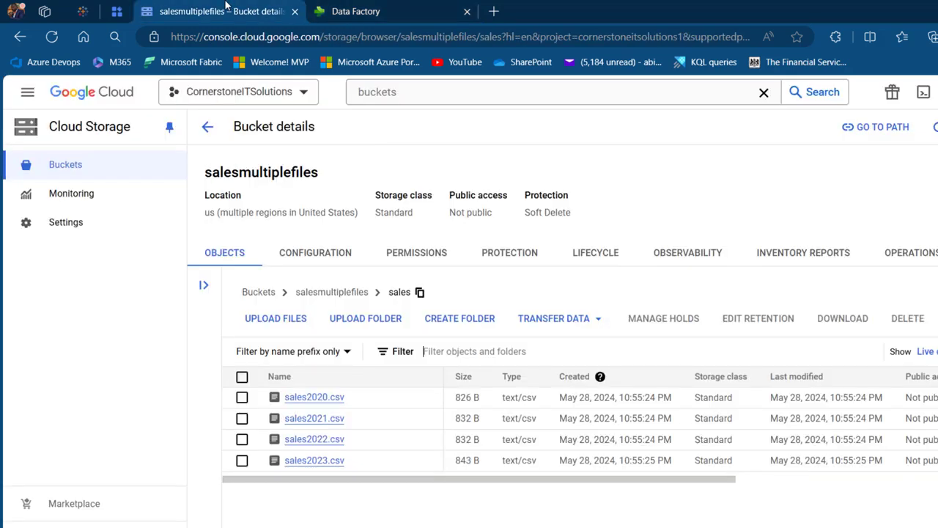
pyautogui.click(80, 228)
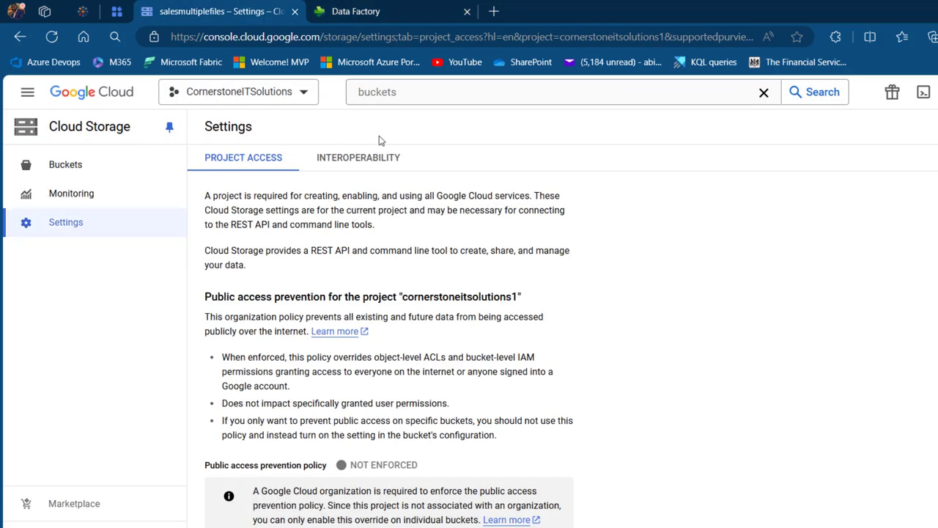
pyautogui.click(361, 163)
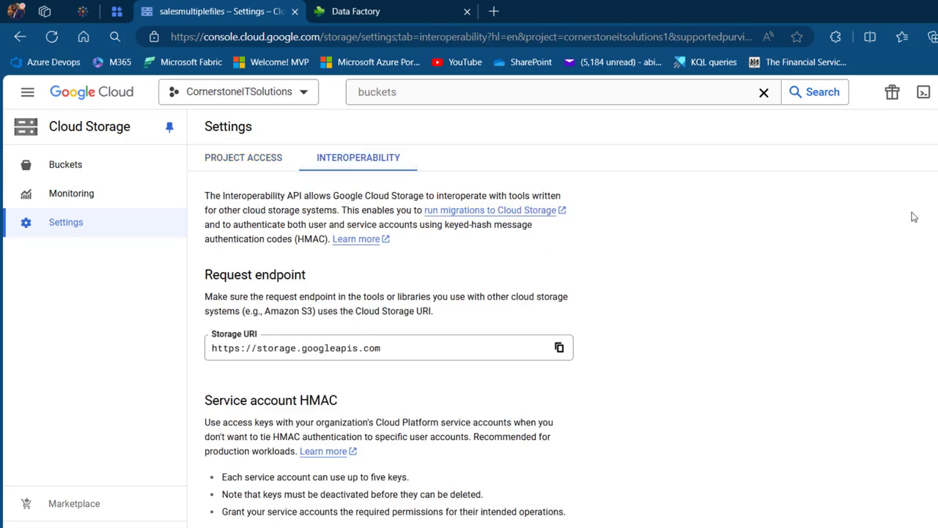
pyautogui.scroll(-7, 557, 403)
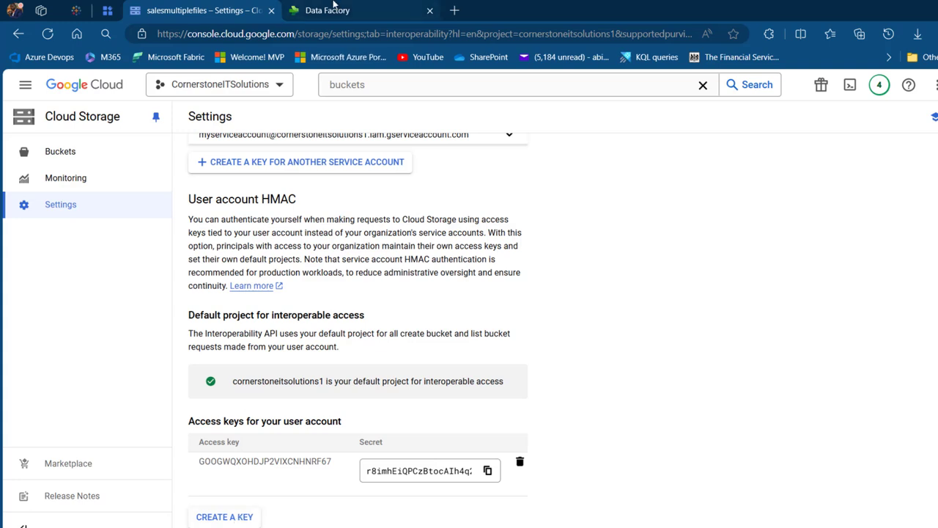
pyautogui.click(333, 10)
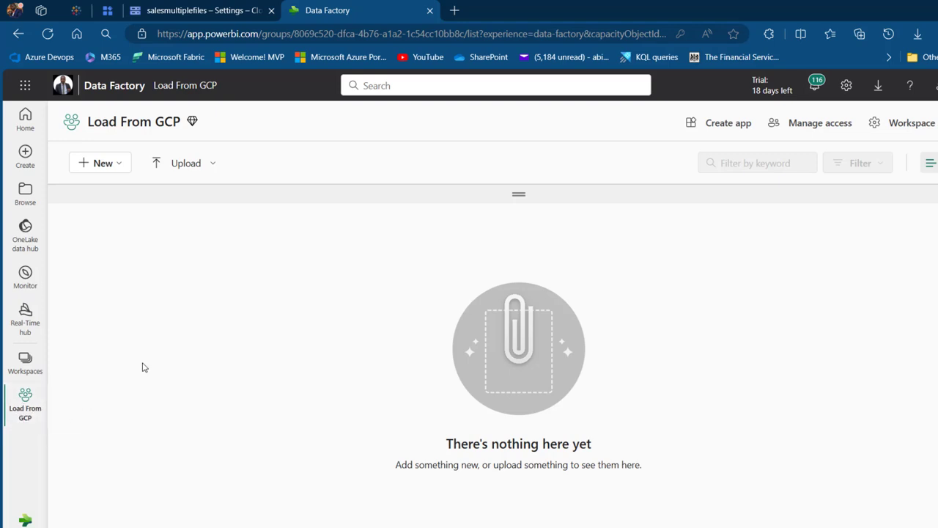
# Create a new data pipeline named 'sales101', replacing the default 'pipeline1' name
pyautogui.click(114, 164)
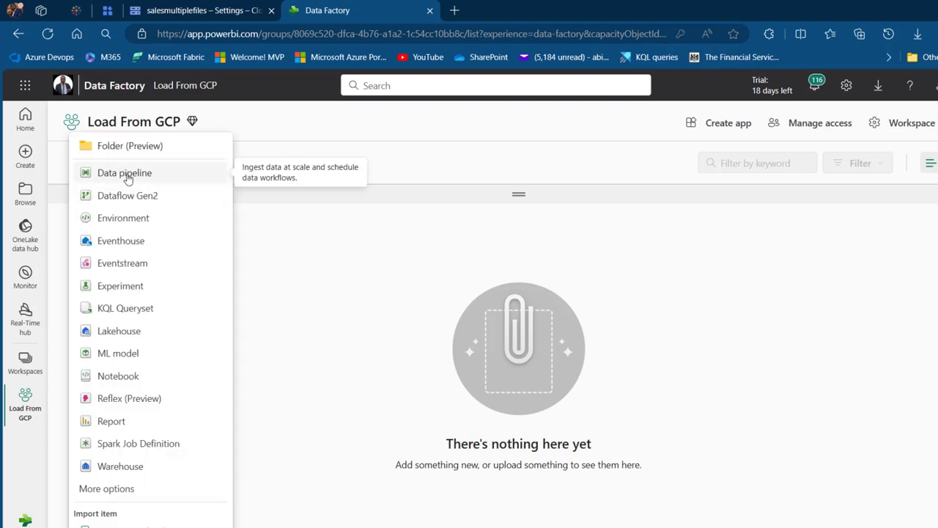
pyautogui.click(124, 173)
pyautogui.doubleClick(475, 287)
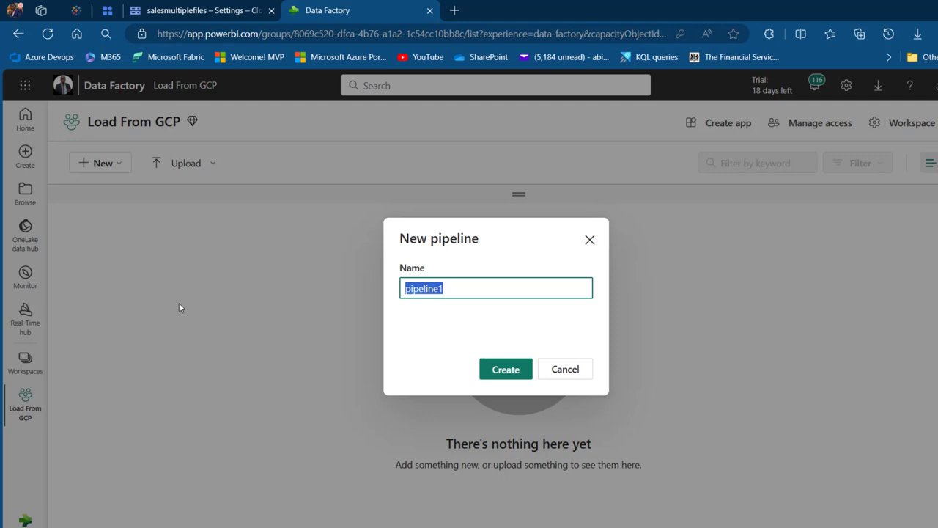
pyautogui.write('sales101')
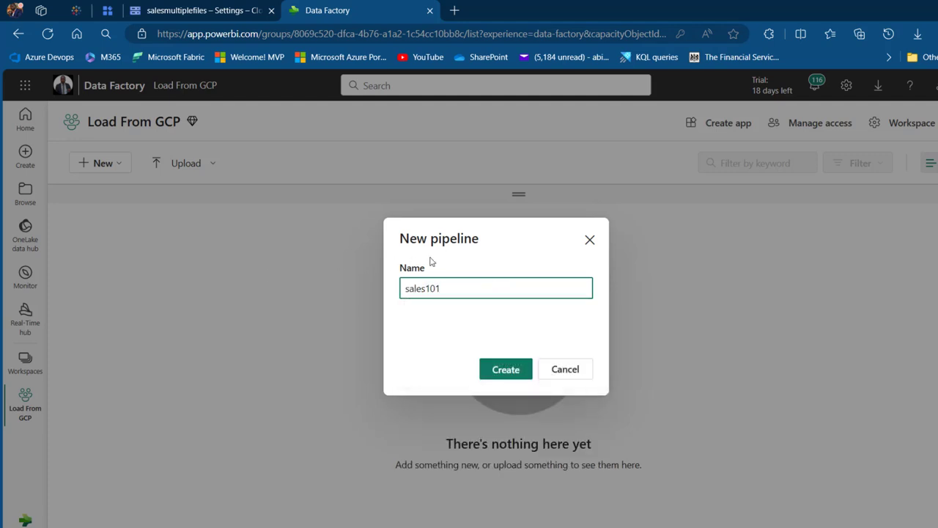
pyautogui.click(509, 370)
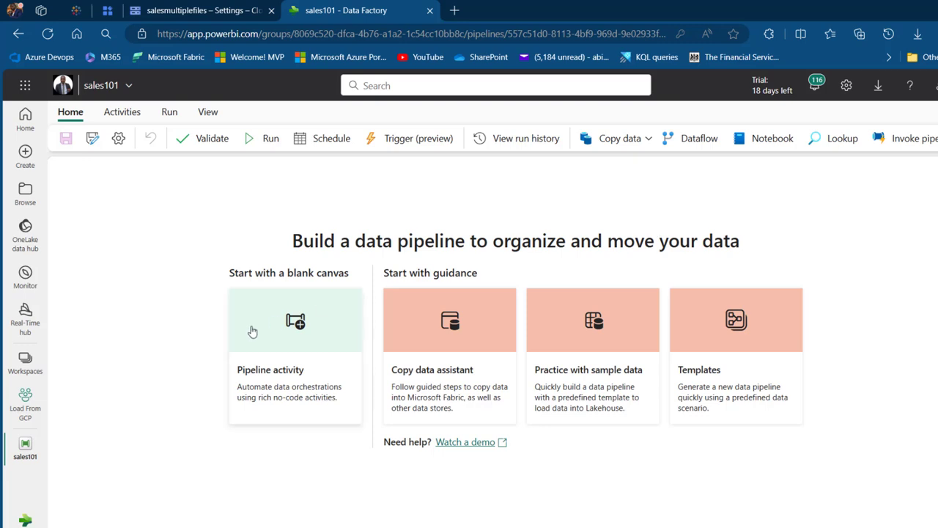
# Add a Copy data activity to the canvas and name it DataFromGCPToSQLServer
pyautogui.click(340, 323)
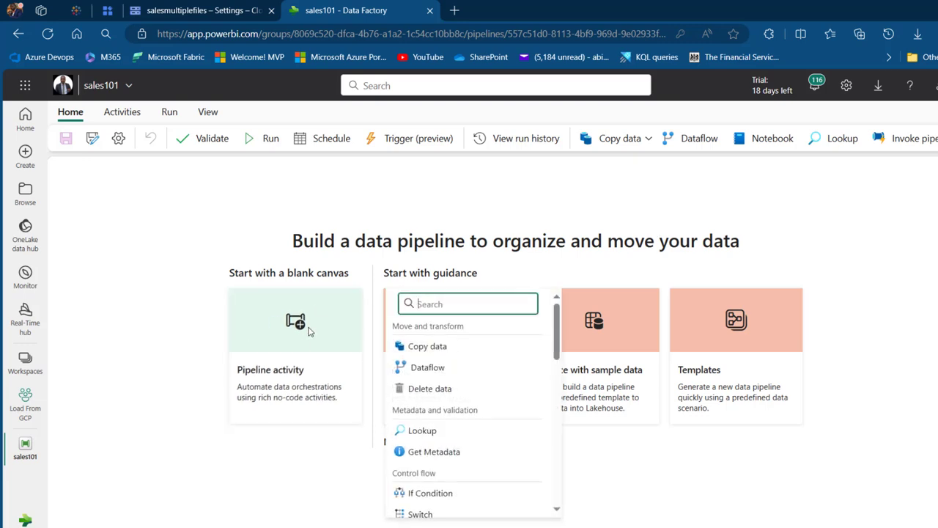
pyautogui.click(423, 348)
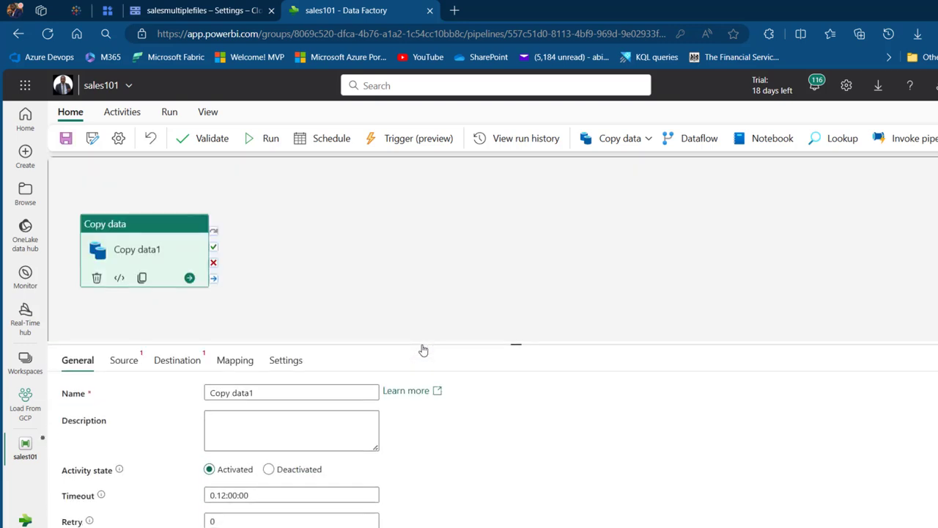
pyautogui.moveTo(542, 214); pyautogui.dragTo(463, 181)
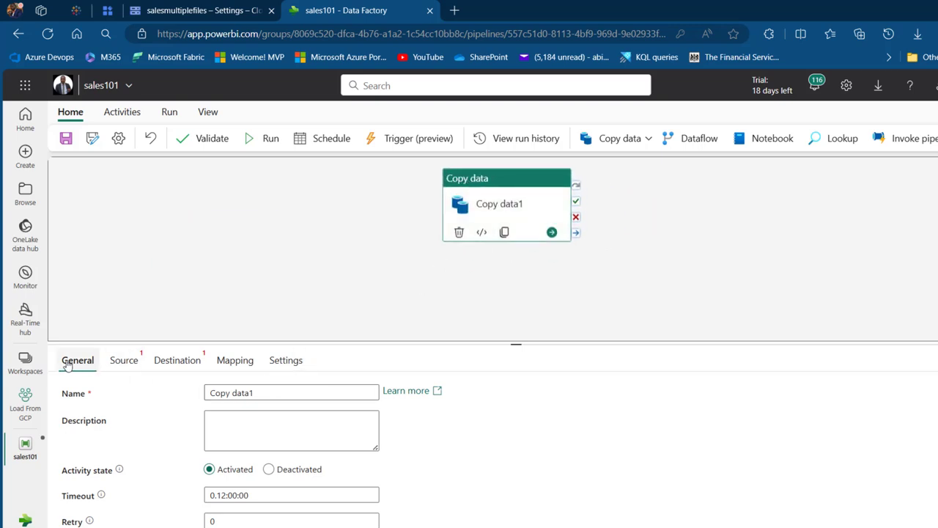
pyautogui.moveTo(281, 391); pyautogui.dragTo(3, 425)
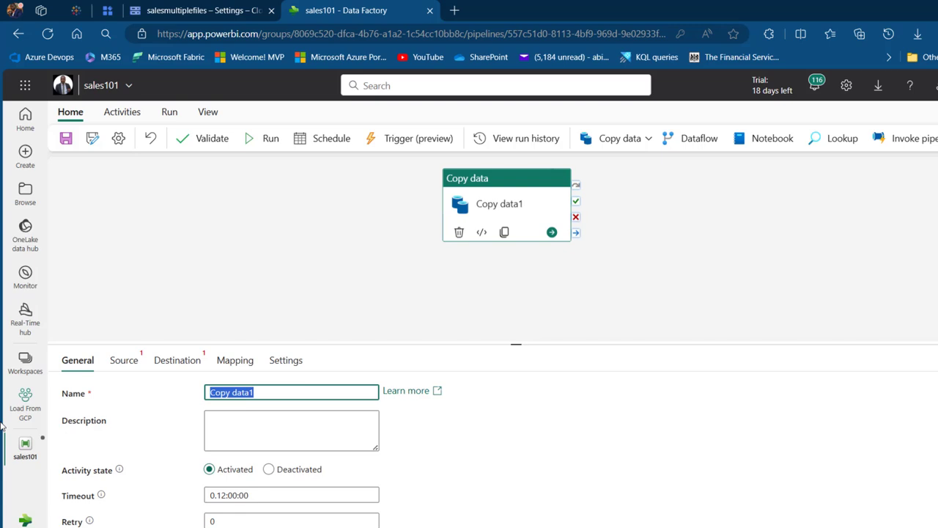
pyautogui.write('DataFrom')
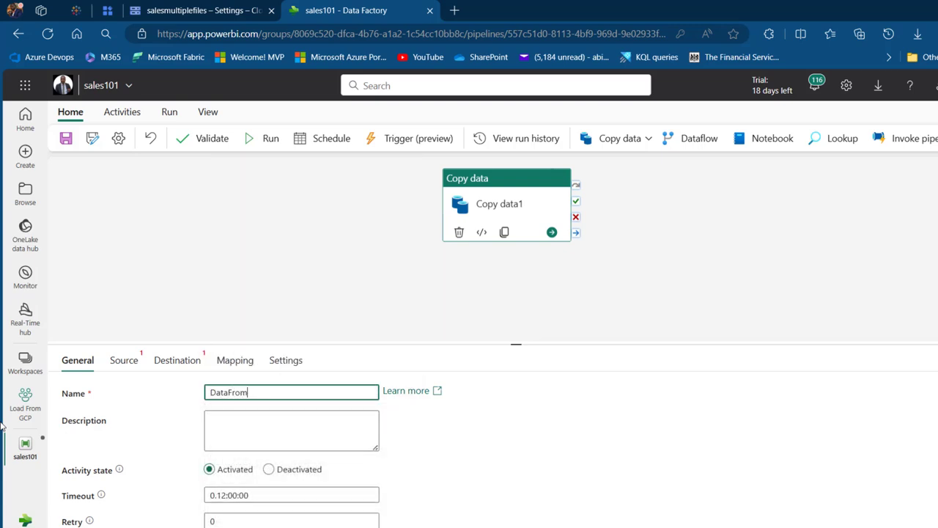
pyautogui.write('GCPToSQLServer')
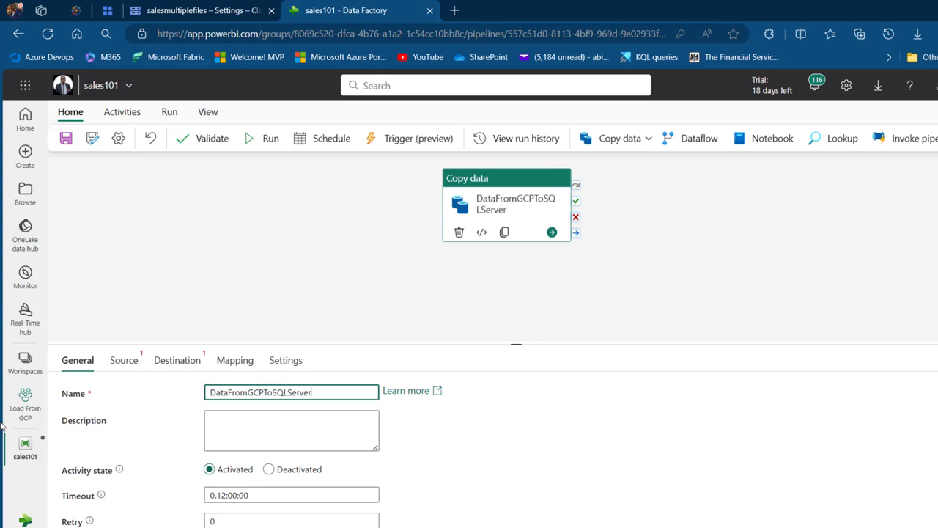
pyautogui.click(124, 367)
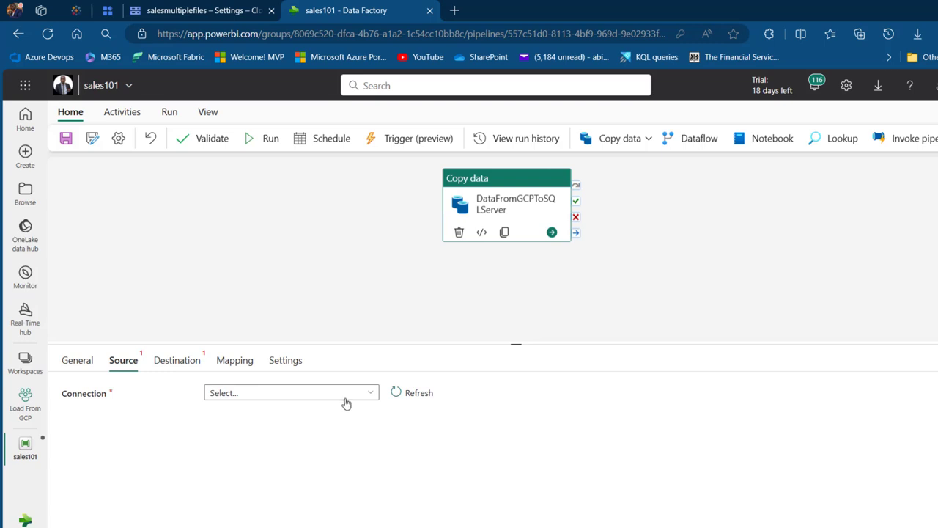
# Search 'goog' in Get data and pick Google Cloud Storage as the source type
pyautogui.click(371, 394)
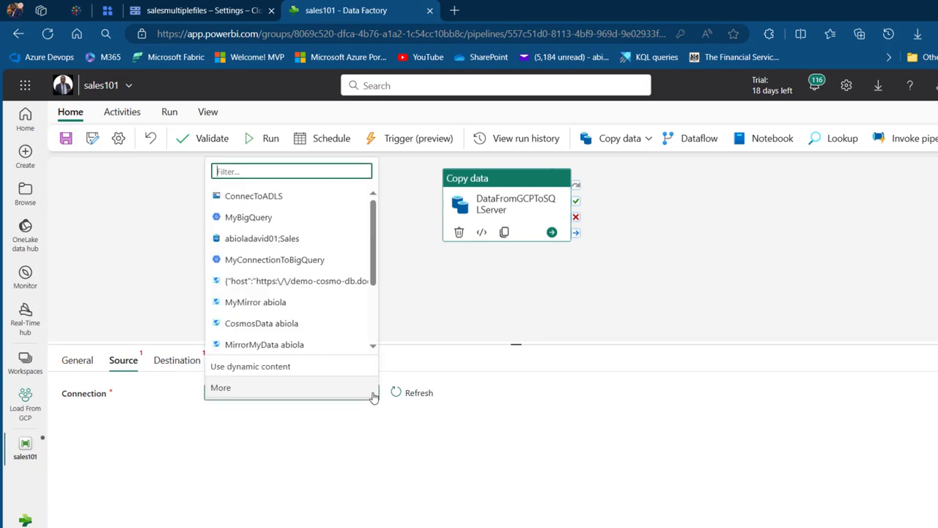
pyautogui.click(248, 390)
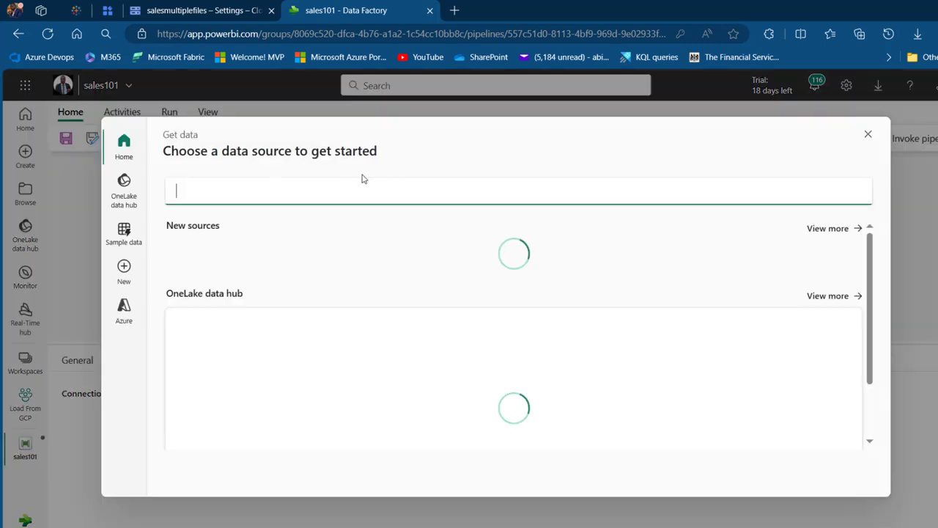
pyautogui.click(325, 193)
pyautogui.write('goog')
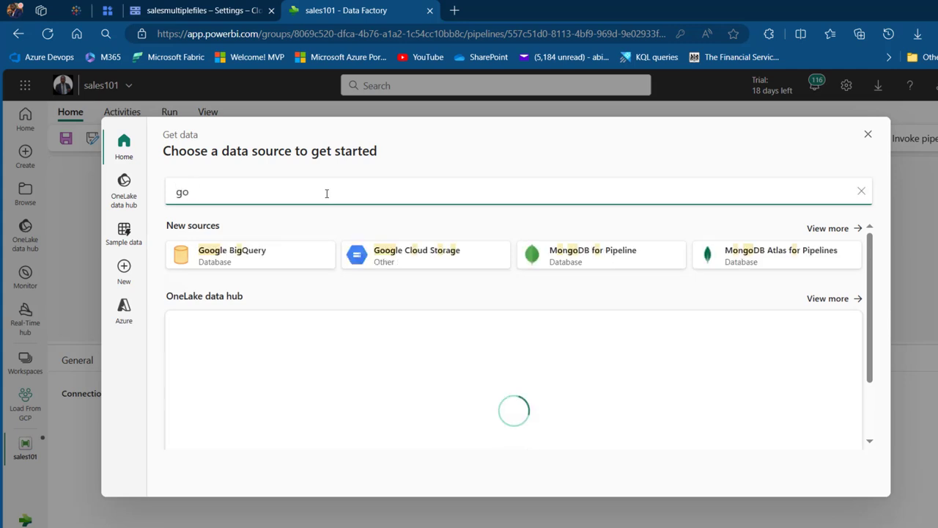
pyautogui.click(435, 257)
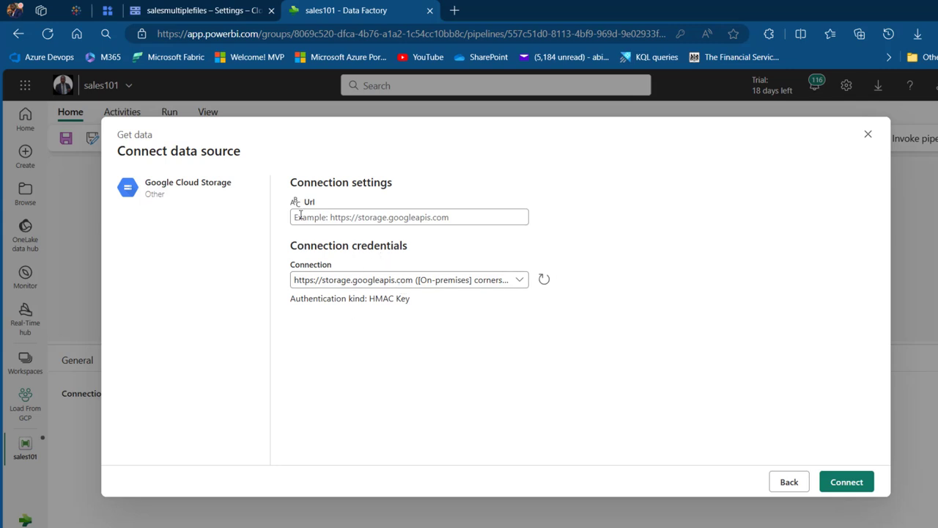
pyautogui.click(173, 8)
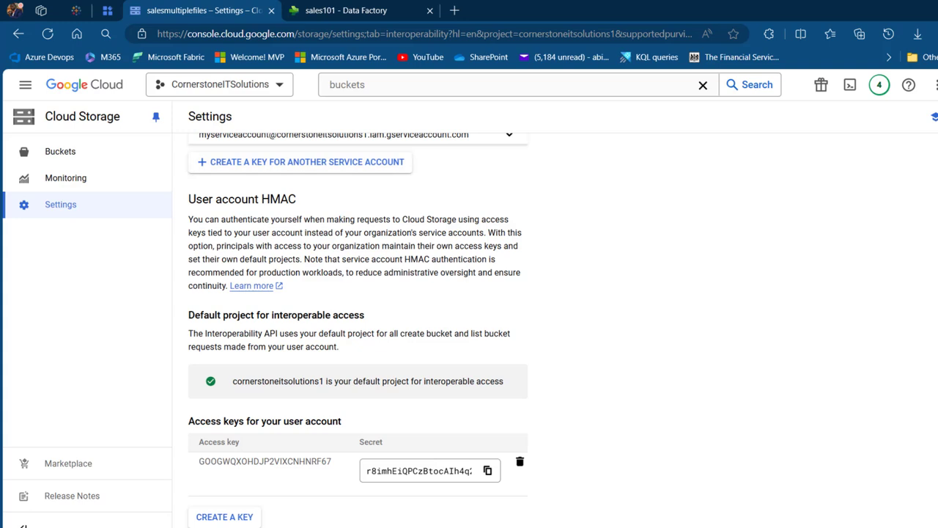
pyautogui.scroll(5, 358, 329)
pyautogui.click(515, 320)
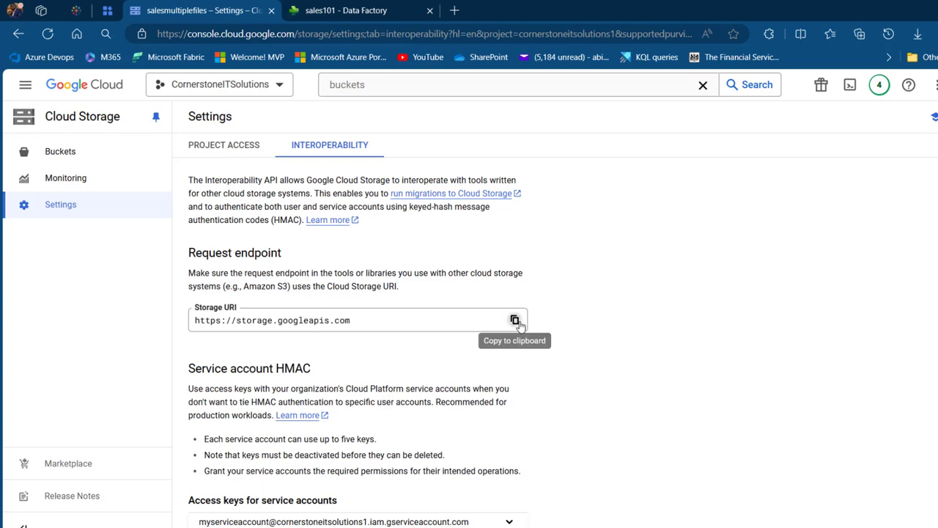
pyautogui.click(381, 10)
pyautogui.click(358, 216)
pyautogui.hotkey('ctrl', 'v')
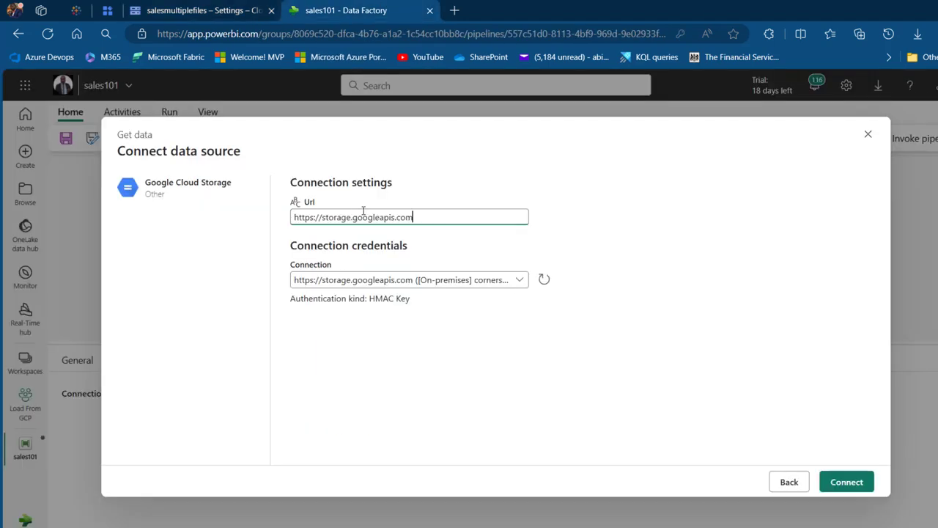
pyautogui.click(519, 280)
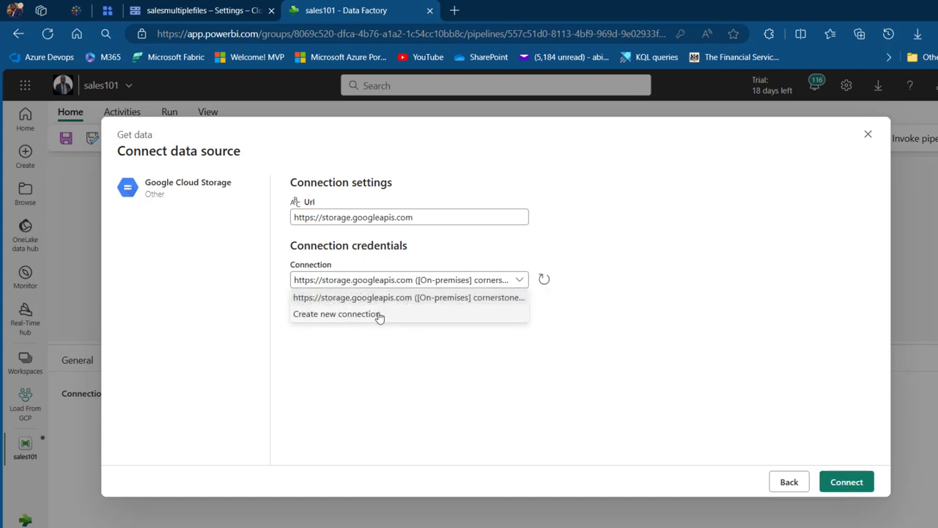
# Start a new connection that uses the cornerstone-solutions on-premises gateway
pyautogui.click(360, 315)
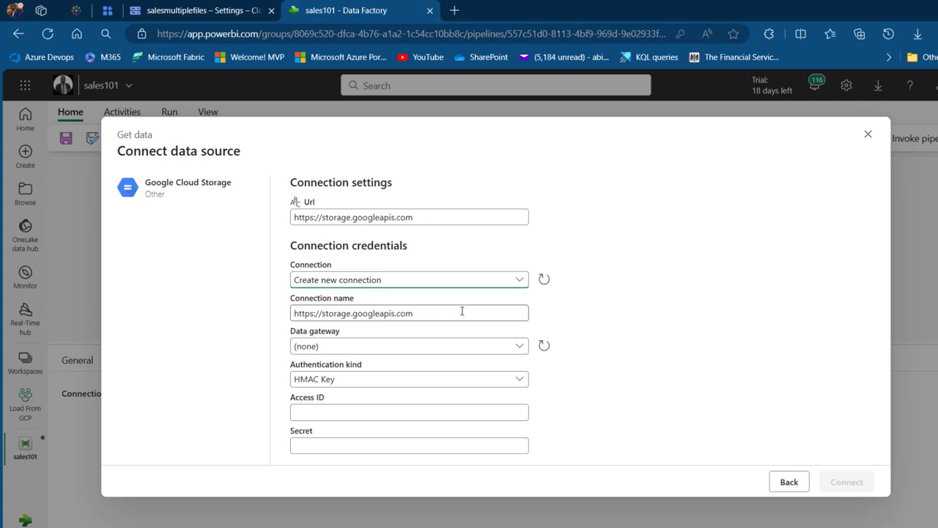
pyautogui.moveTo(461, 312); pyautogui.dragTo(104, 340)
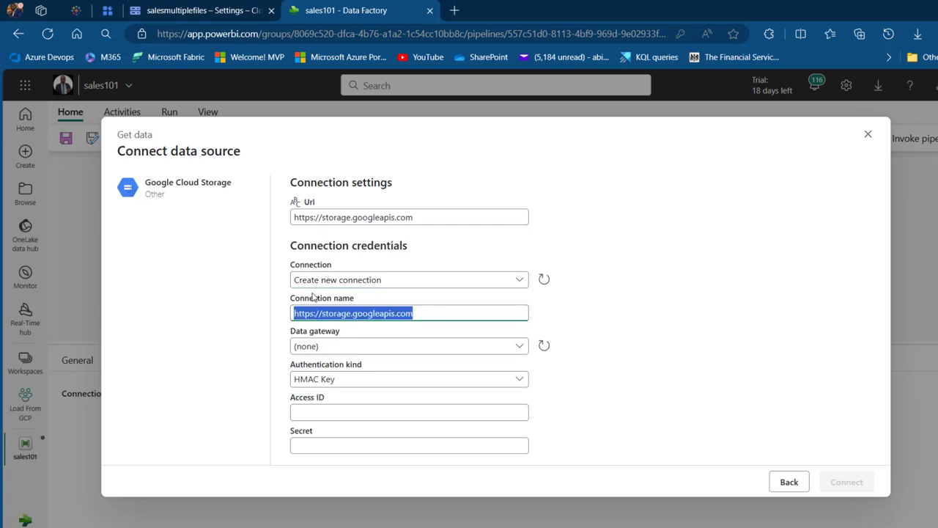
pyautogui.click(373, 348)
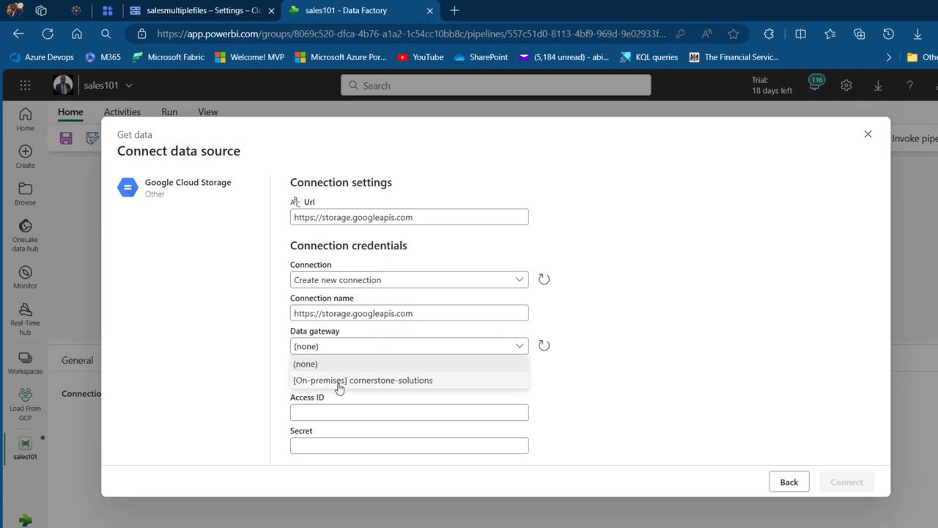
pyautogui.click(388, 380)
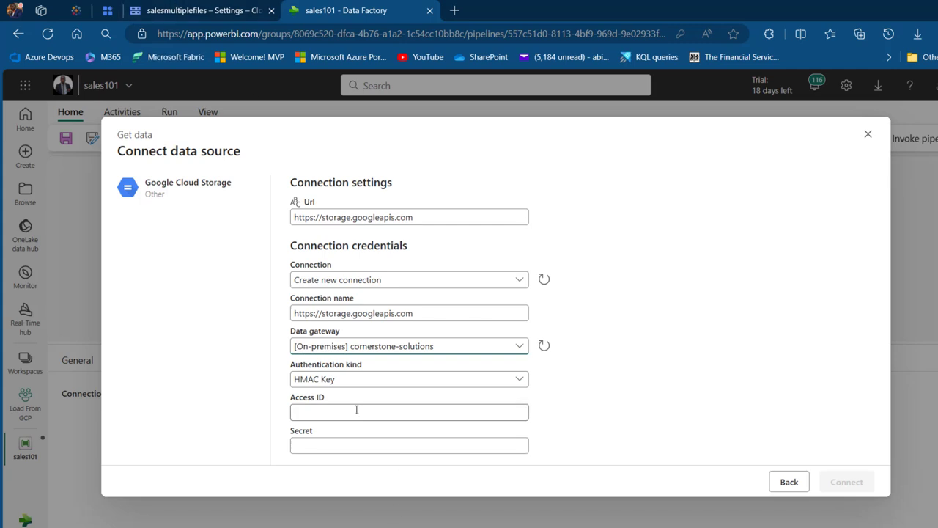
# Copy the user account's HMAC access key from GCS into the Access ID field
pyautogui.click(204, 10)
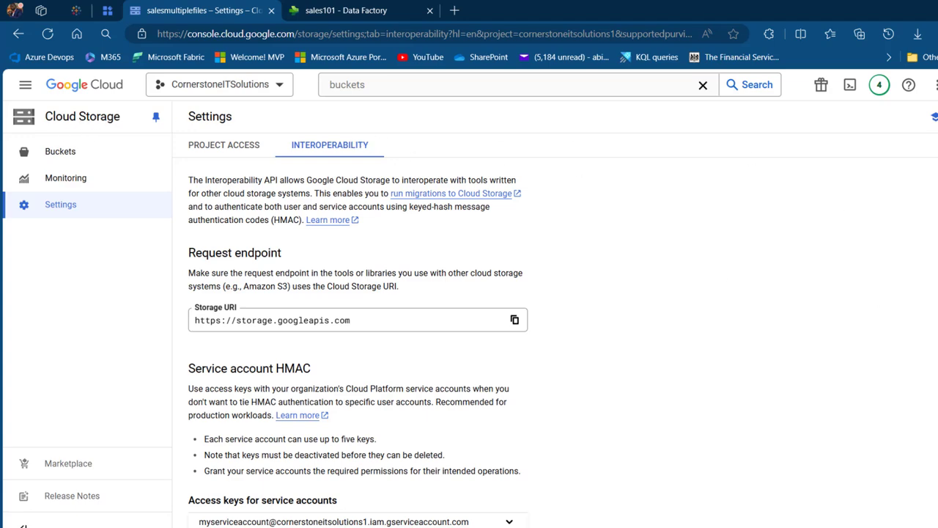
pyautogui.scroll(-5, 358, 330)
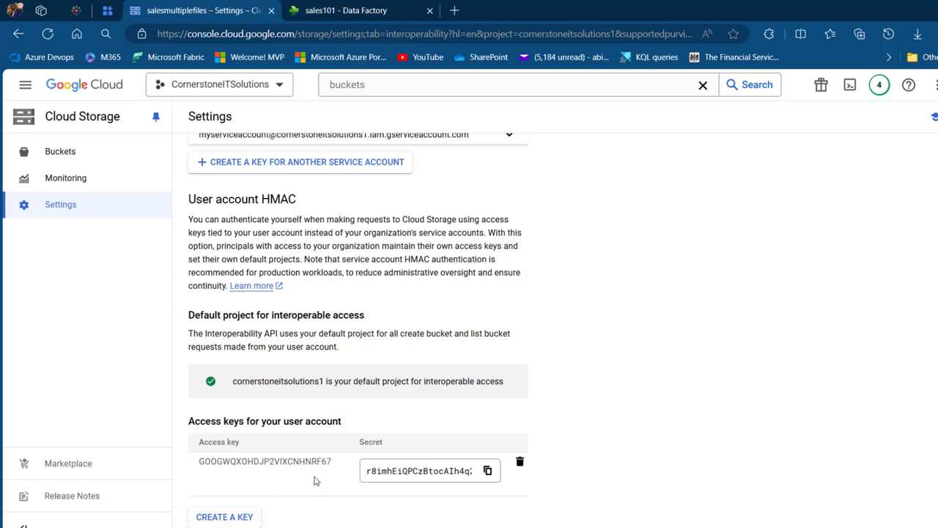
pyautogui.doubleClick(250, 461)
pyautogui.hotkey('ctrl', 'c')
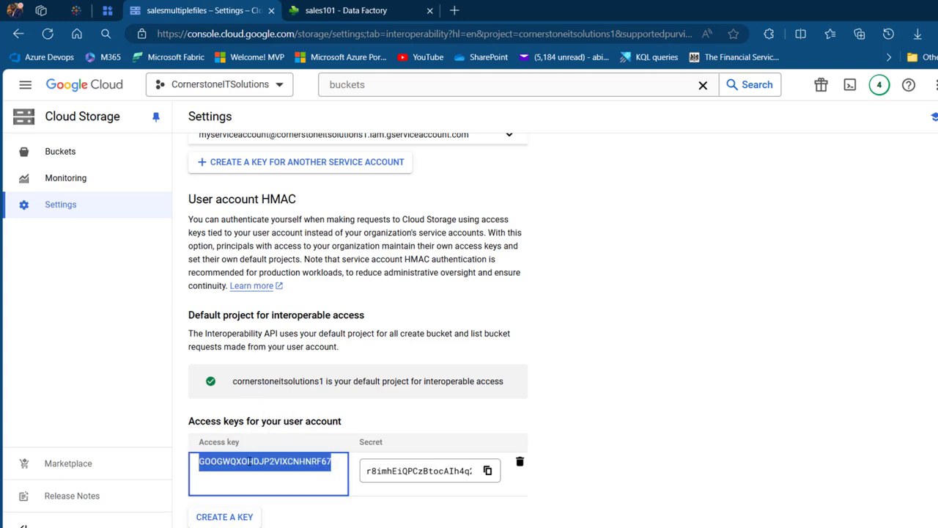
pyautogui.click(346, 9)
pyautogui.click(365, 411)
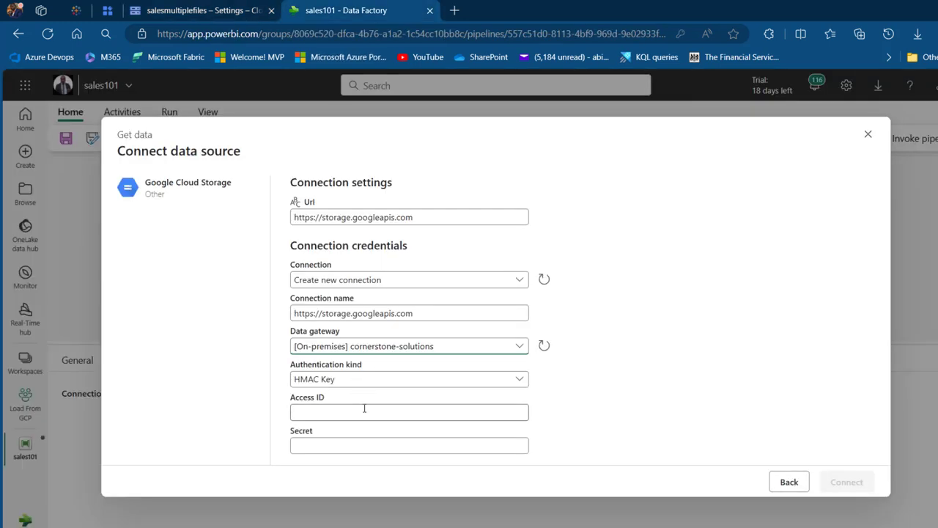
pyautogui.hotkey('ctrl', 'v')
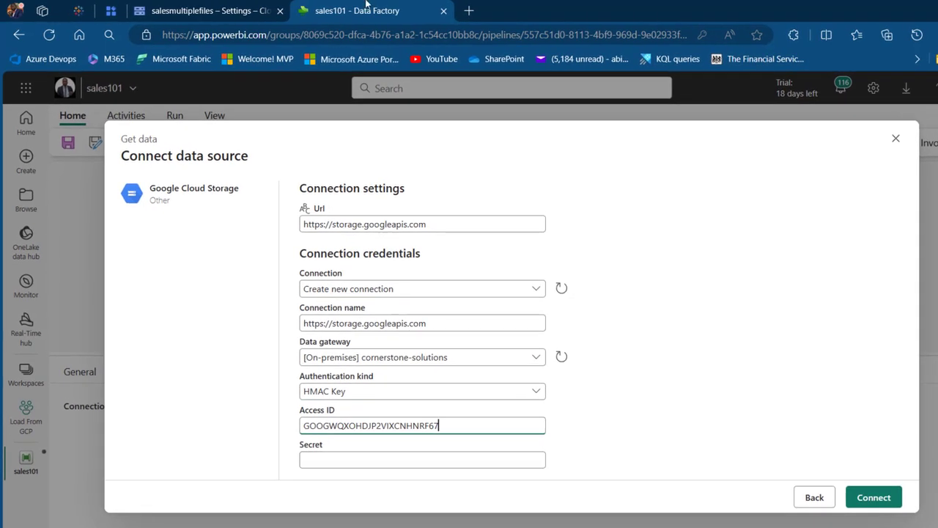
# Paste the HMAC key's secret into the Secret field and create the connection
pyautogui.hotkey('ctrl', 'shift', 'Tab')
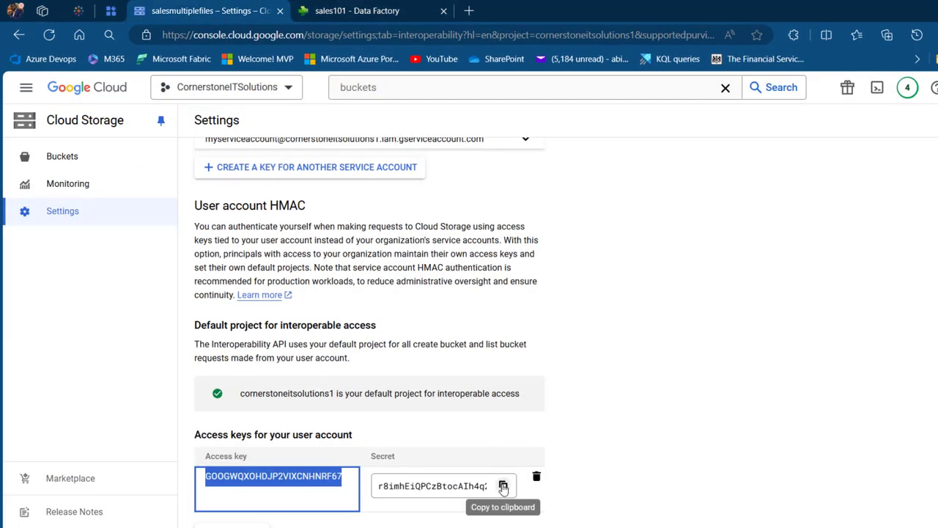
pyautogui.click(503, 485)
pyautogui.hotkey('ctrl', 'Tab')
pyautogui.click(486, 459)
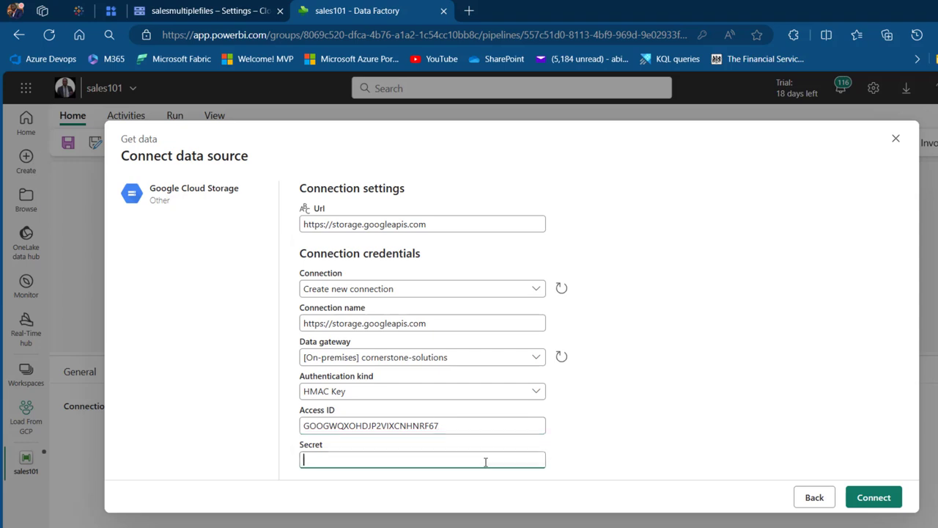
pyautogui.hotkey('ctrl', 'v')
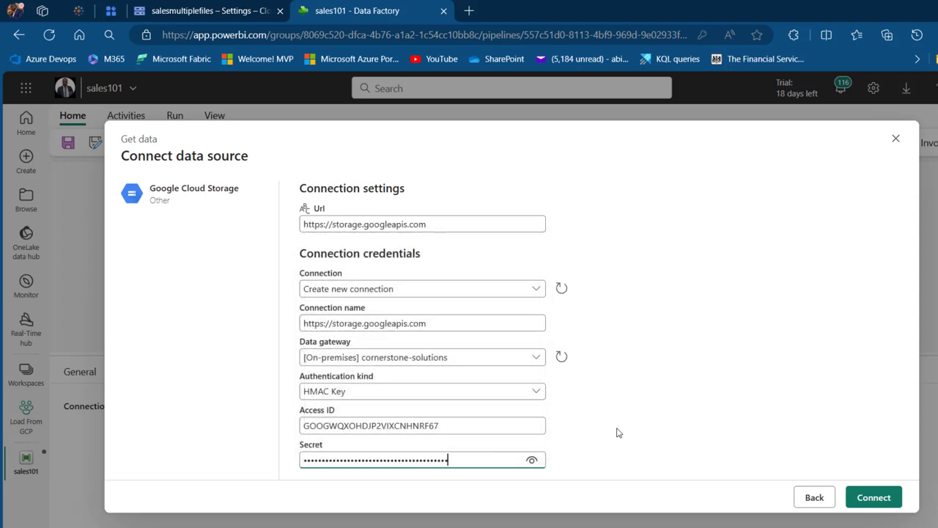
pyautogui.click(873, 497)
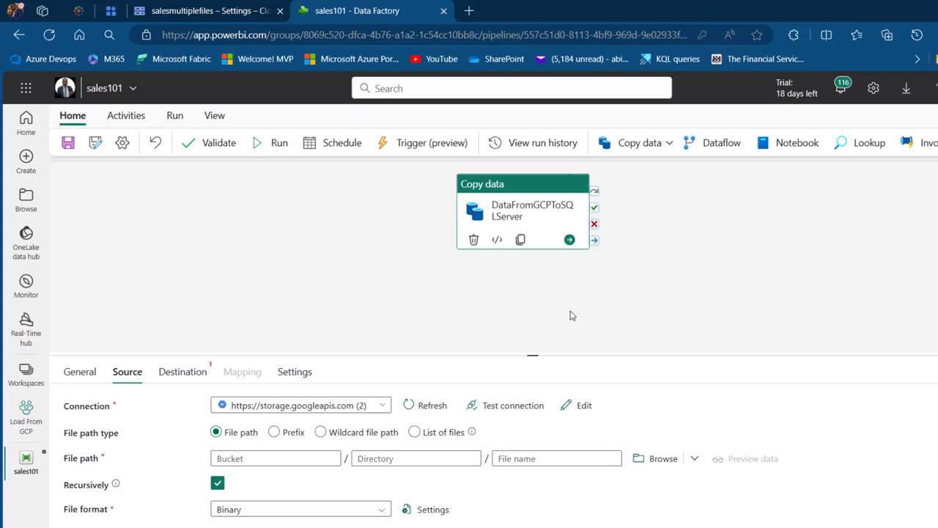
# Test the new Google Cloud Storage source connection until it reports Connection successful
pyautogui.click(517, 408)
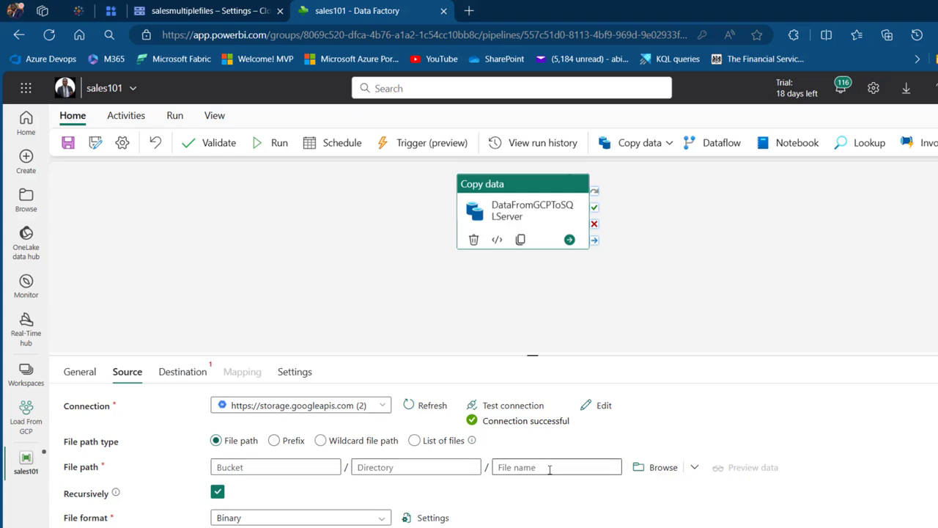
pyautogui.click(205, 11)
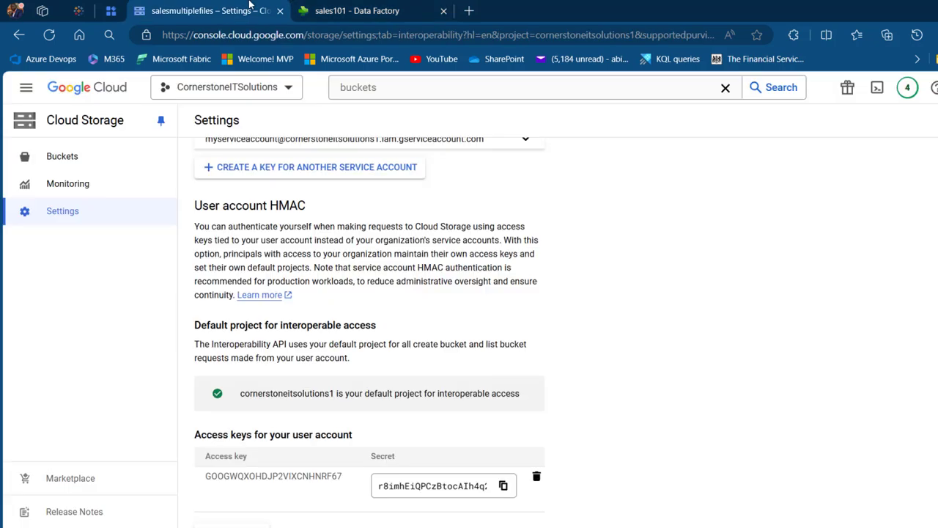
# Recheck the four sales CSVs in the salesmultiplefiles bucket's sales folder
pyautogui.click(72, 159)
pyautogui.click(262, 246)
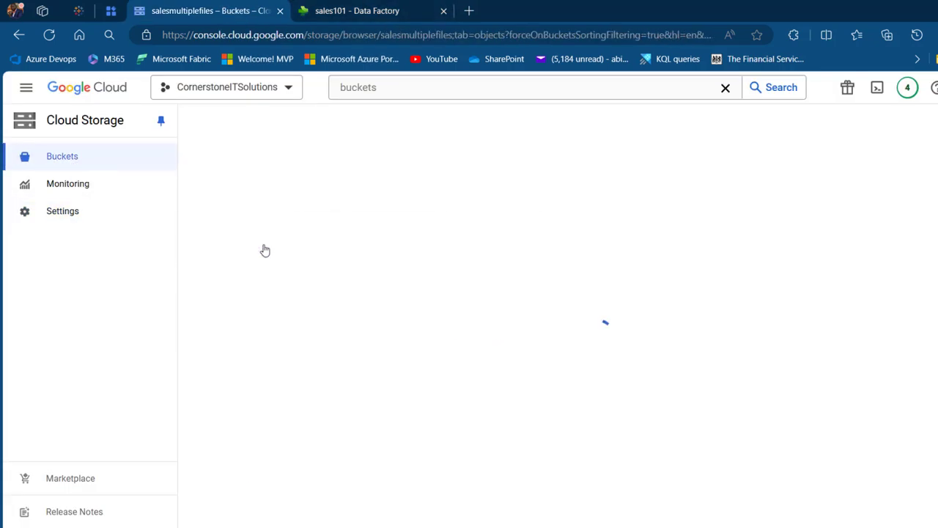
pyautogui.click(298, 379)
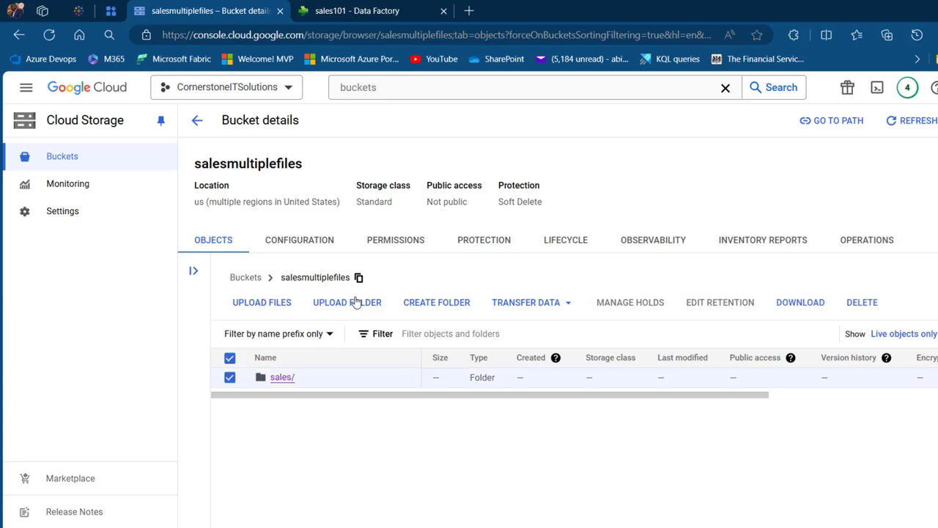
pyautogui.click(291, 375)
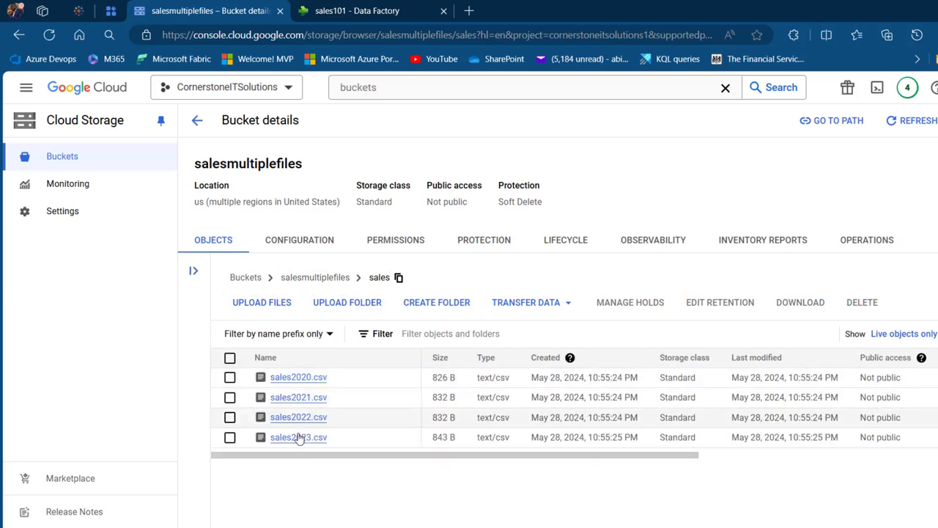
pyautogui.click(360, 9)
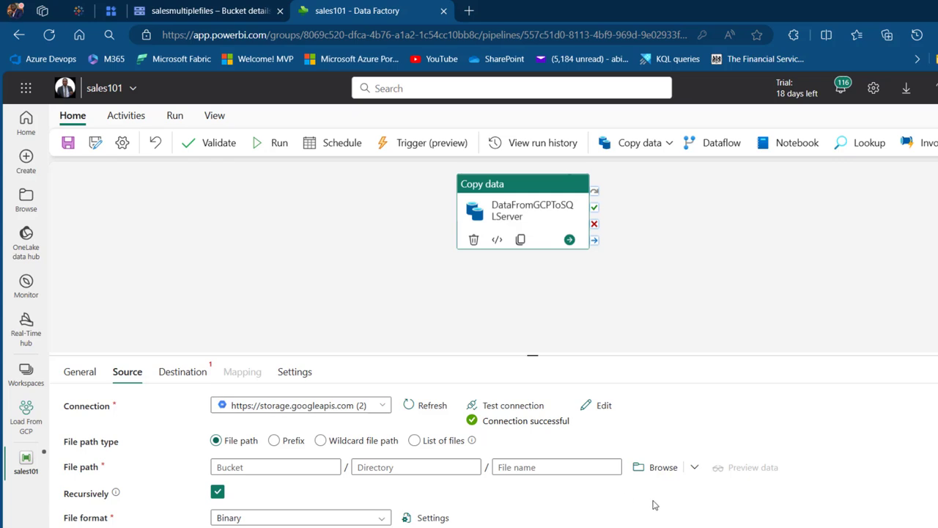
# Browse to salesmultiplefiles > sales and set that folder as the source path, file name blank
pyautogui.click(657, 471)
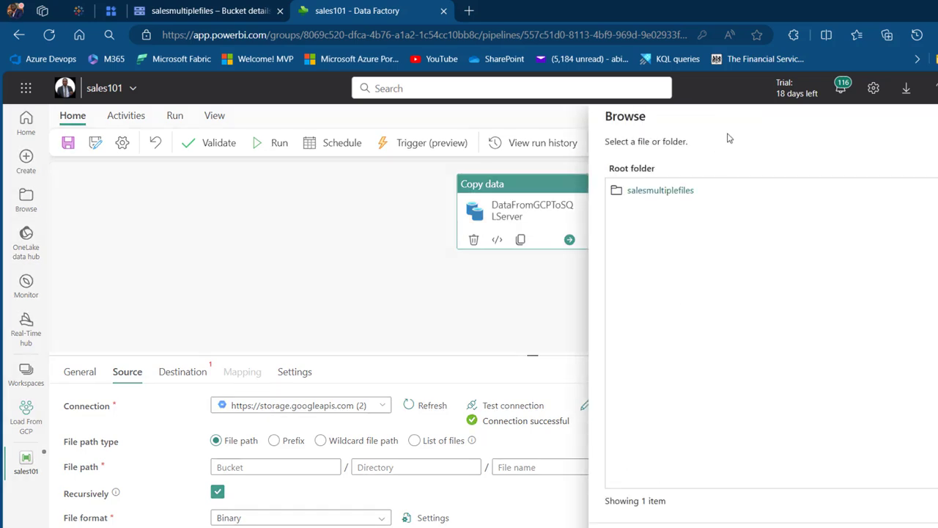
pyautogui.click(672, 192)
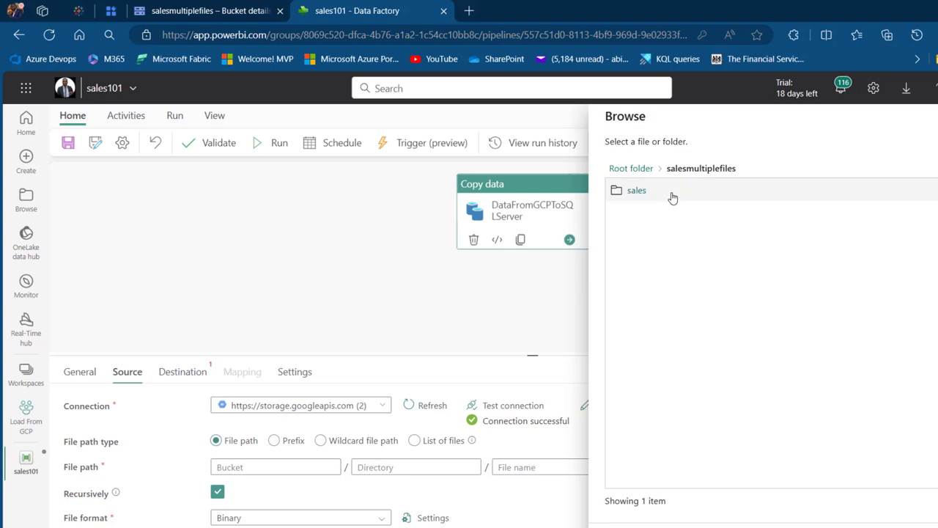
pyautogui.click(638, 192)
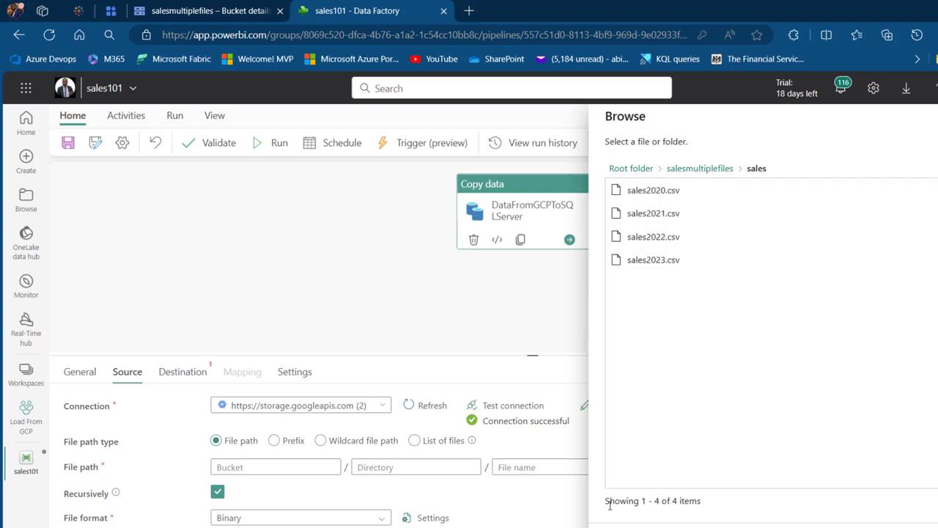
pyautogui.click(630, 192)
pyautogui.click(643, 212)
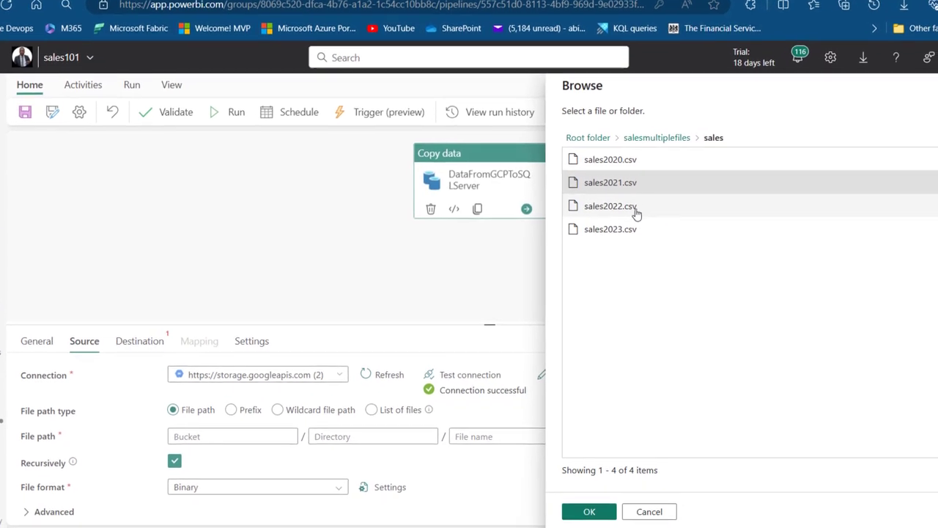
pyautogui.click(659, 233)
pyautogui.click(606, 159)
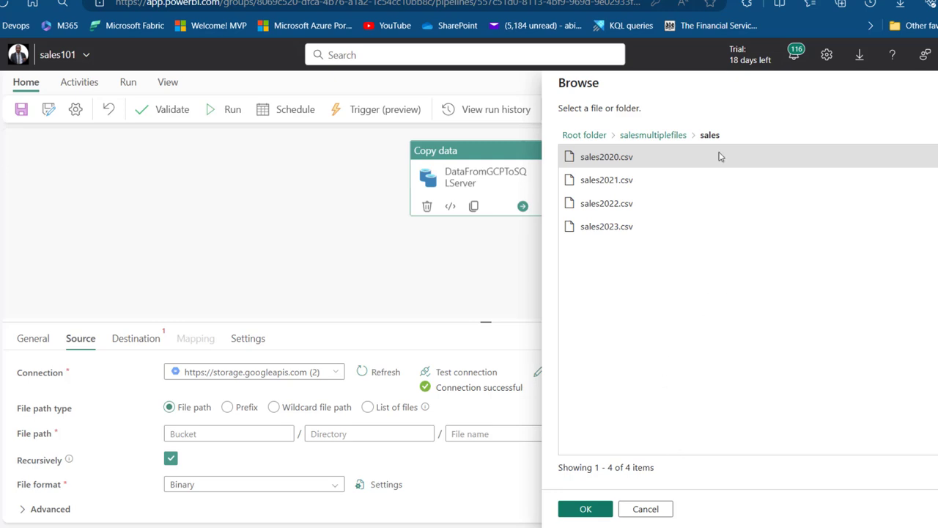
pyautogui.click(655, 135)
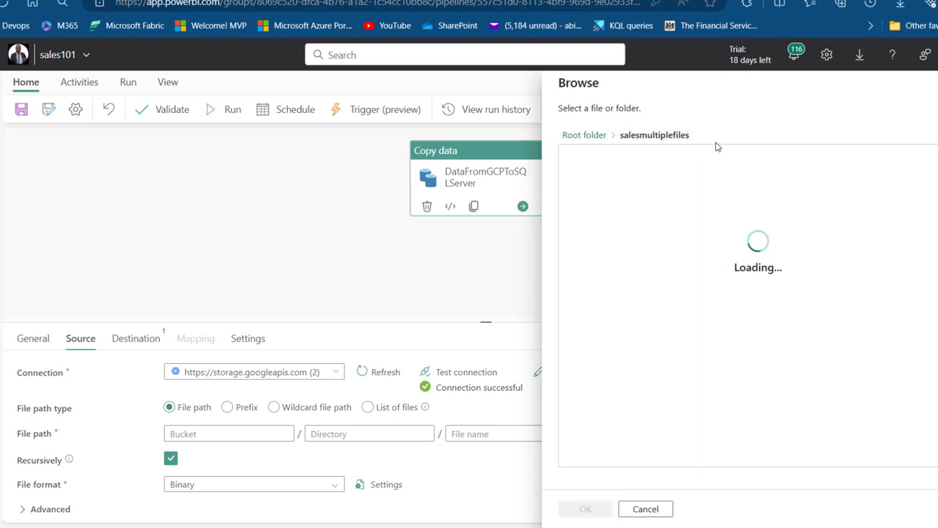
pyautogui.click(594, 163)
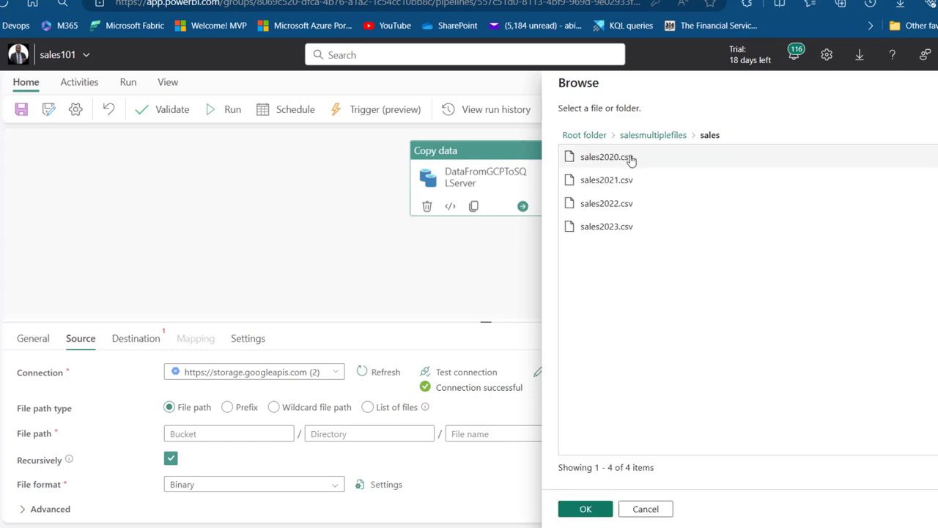
pyautogui.click(576, 513)
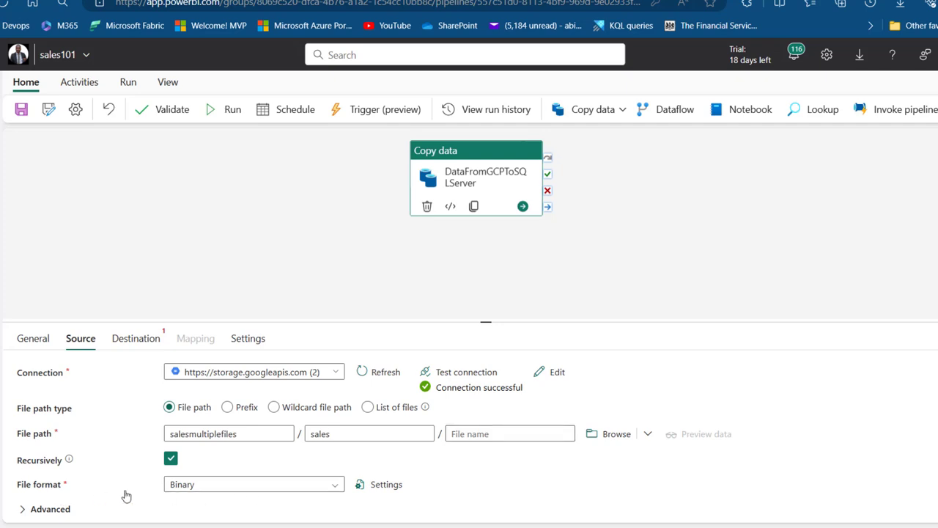
# Set the source file format to DelimitedText
pyautogui.click(256, 485)
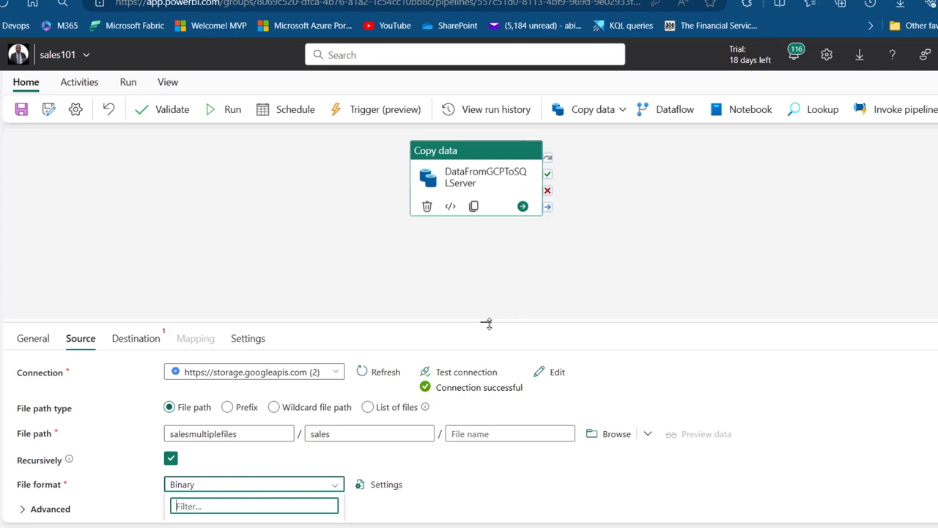
pyautogui.moveTo(486, 320); pyautogui.dragTo(486, 222)
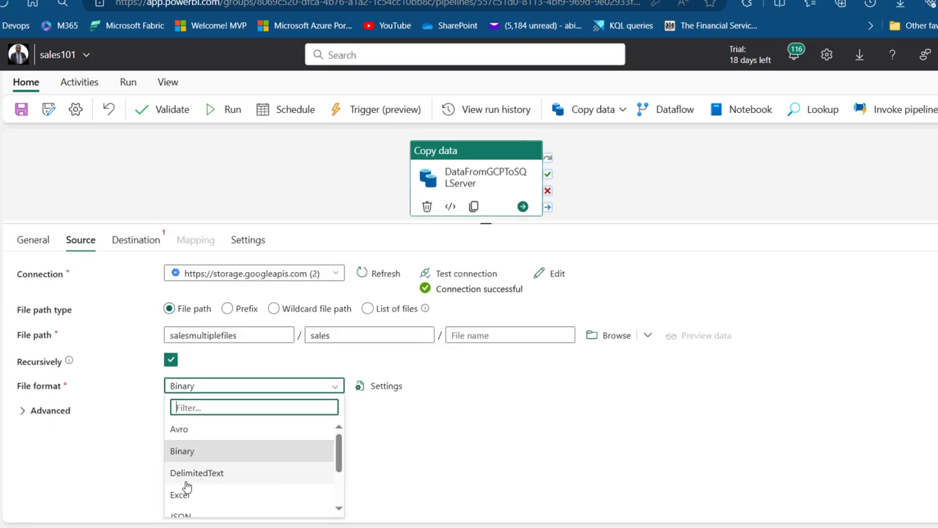
pyautogui.click(211, 474)
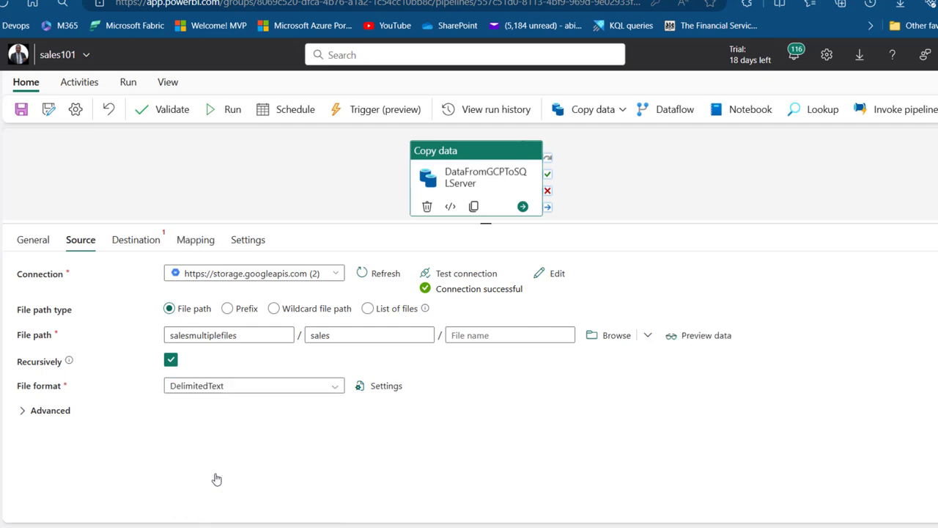
# Glance at the GCS bucket page, then bring up the copy activity's Destination settings
pyautogui.hotkey('ctrl', 'Tab')
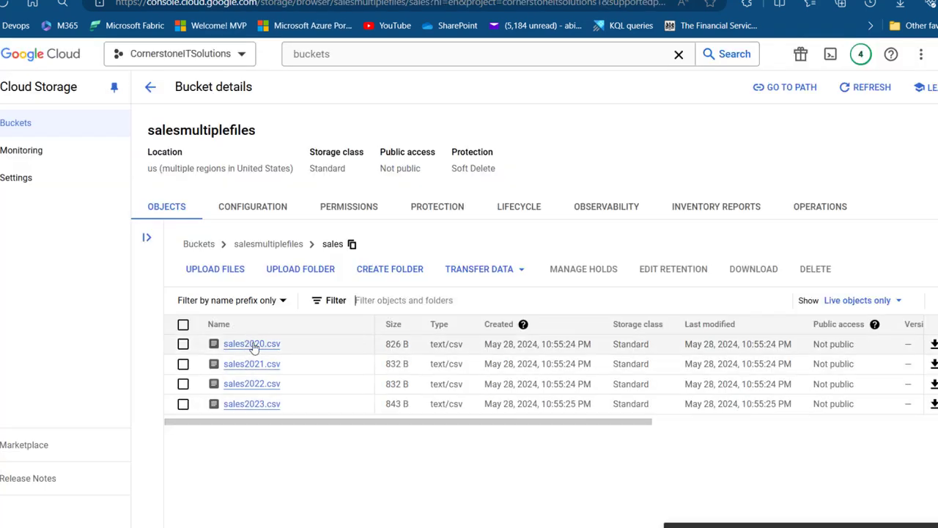
pyautogui.hotkey('ctrl', 'shift', 'Tab')
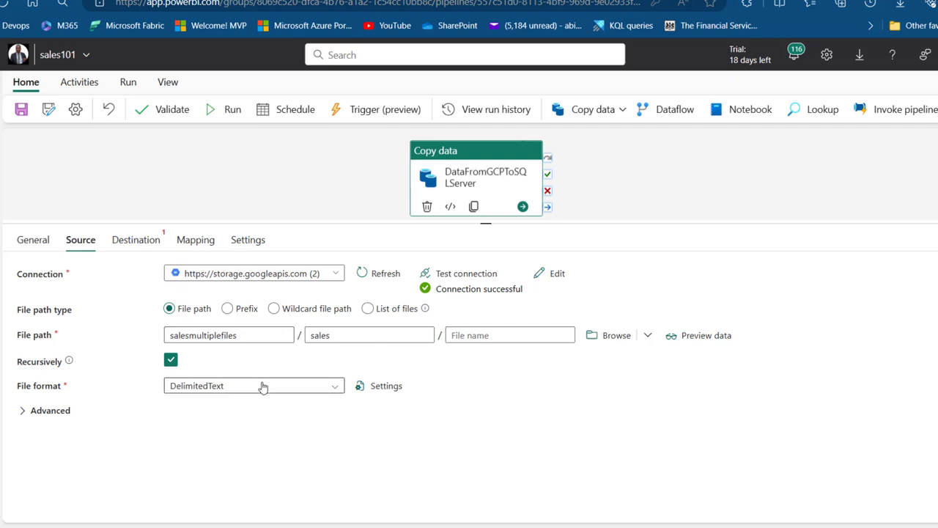
pyautogui.click(134, 245)
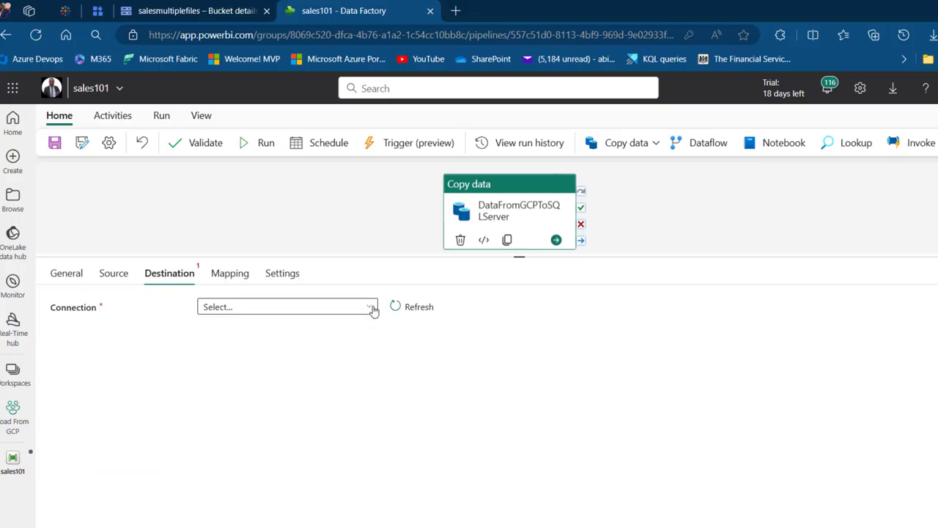
# Start a new SQL Server database destination connection and enter the local server's name
pyautogui.click(374, 308)
pyautogui.click(222, 402)
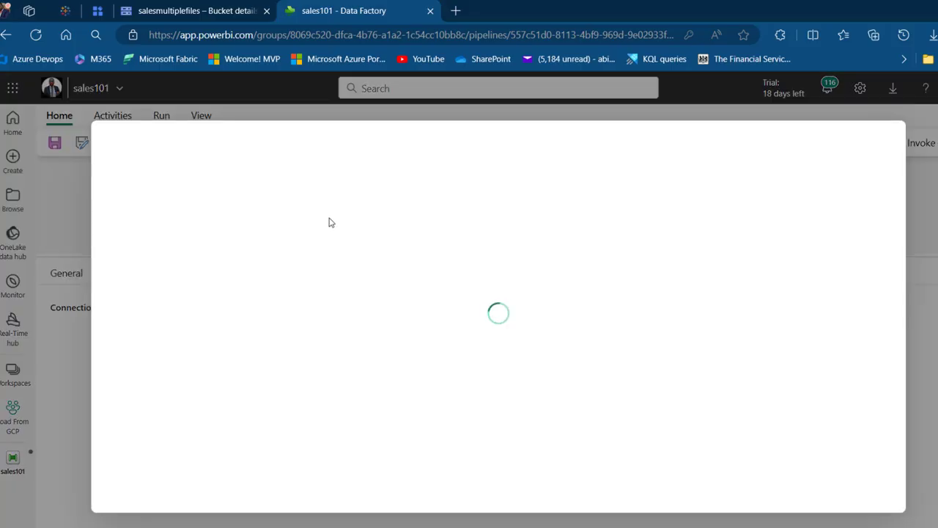
pyautogui.write('sqls')
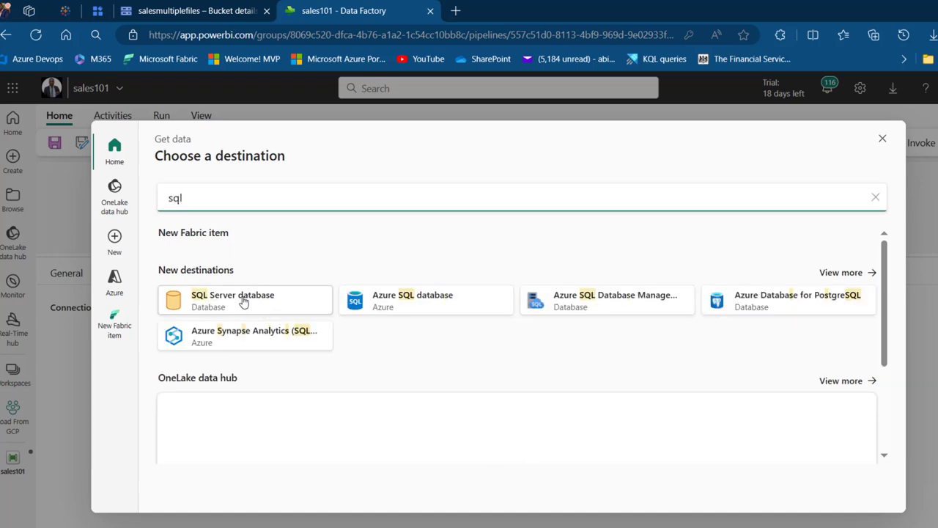
pyautogui.click(240, 301)
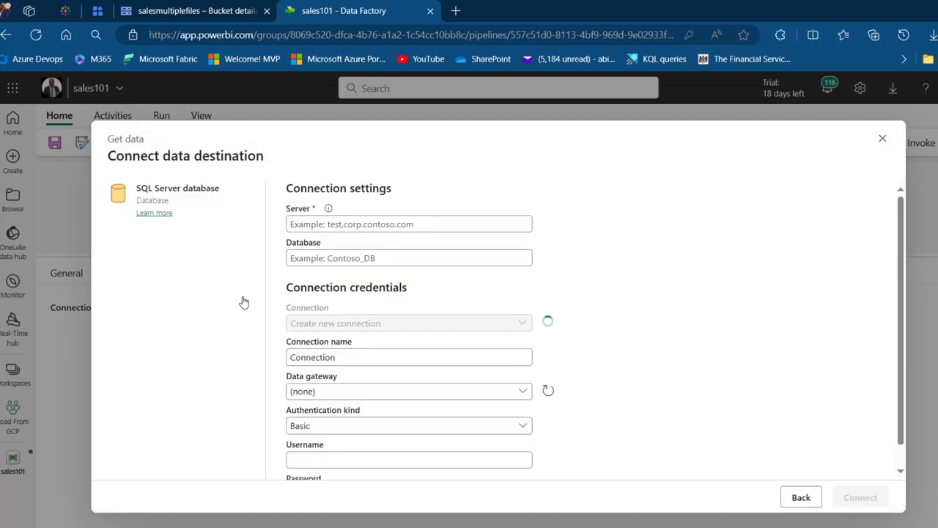
pyautogui.click(387, 224)
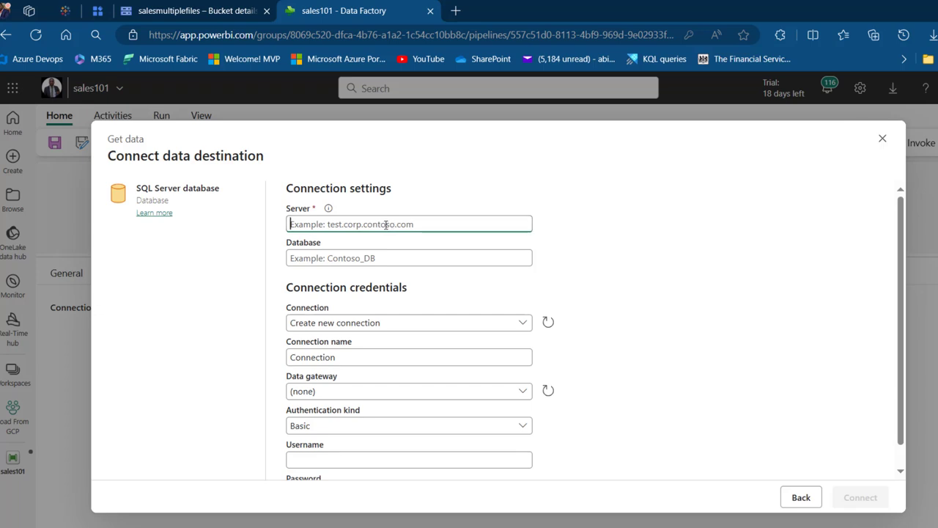
pyautogui.write('ABIOLADAVID')
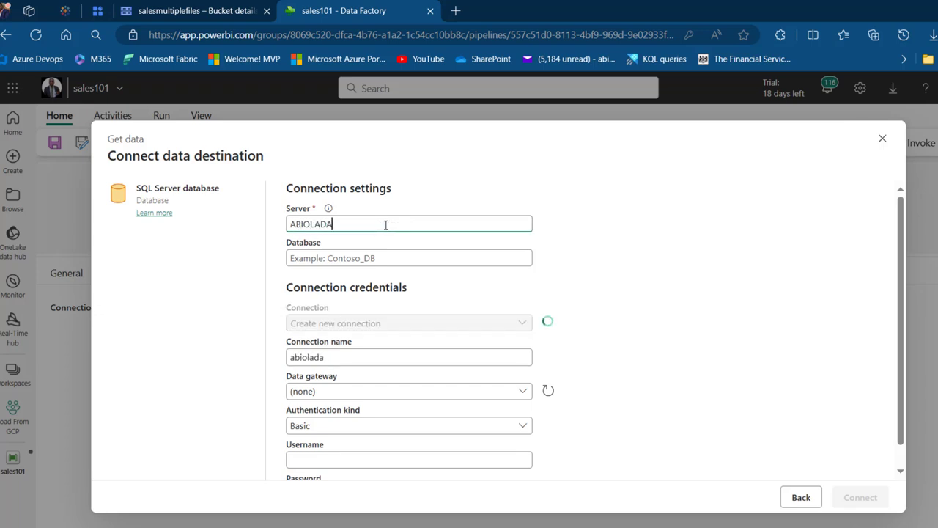
pyautogui.write('01')
pyautogui.click(386, 256)
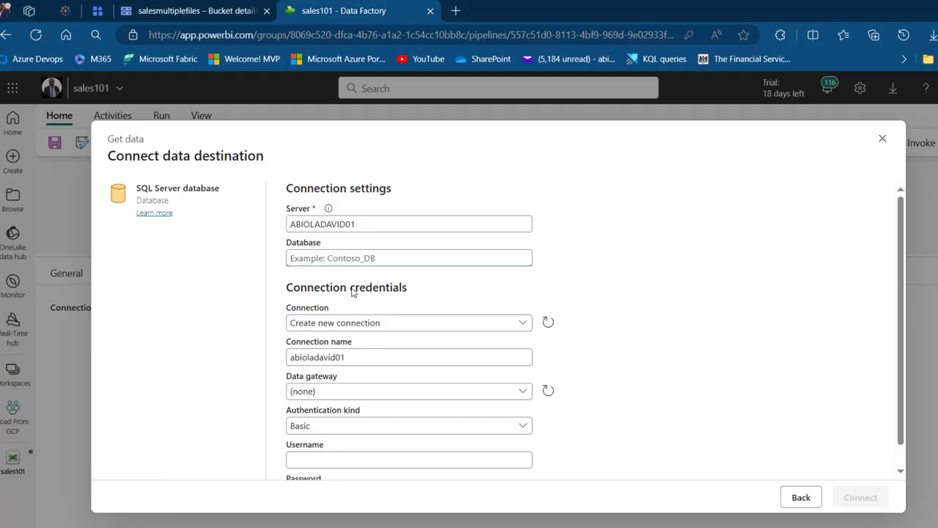
# Enter Sales as the destination database name
pyautogui.write('Sales')
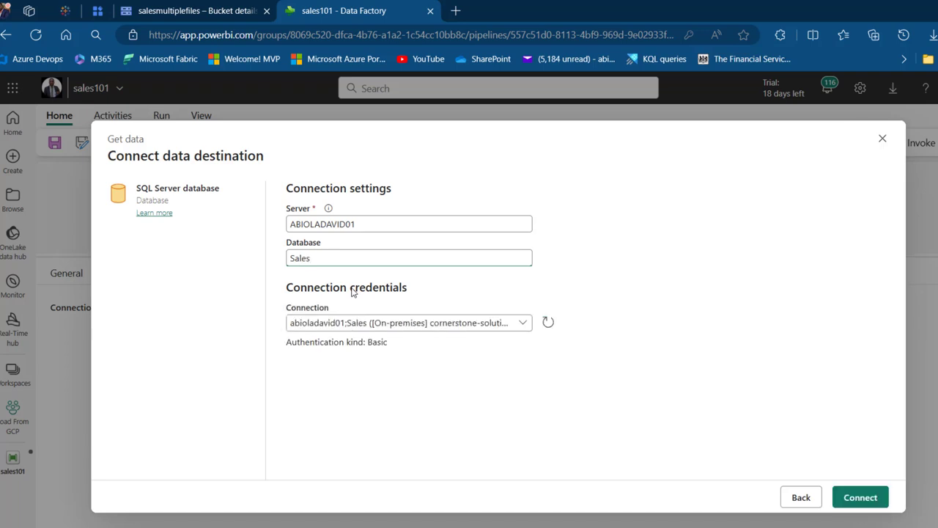
# Create a new connection through the on-premises cornerstone-solutions data gateway
pyautogui.click(521, 323)
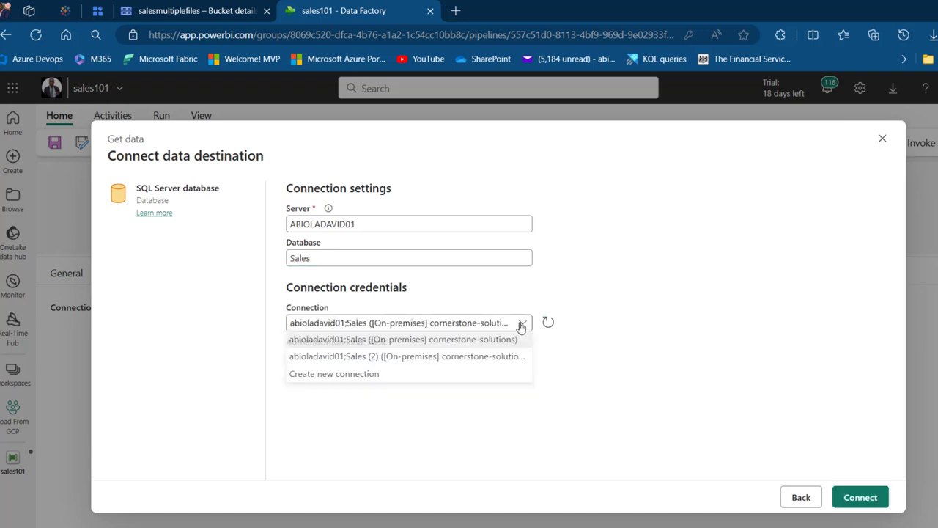
pyautogui.click(373, 376)
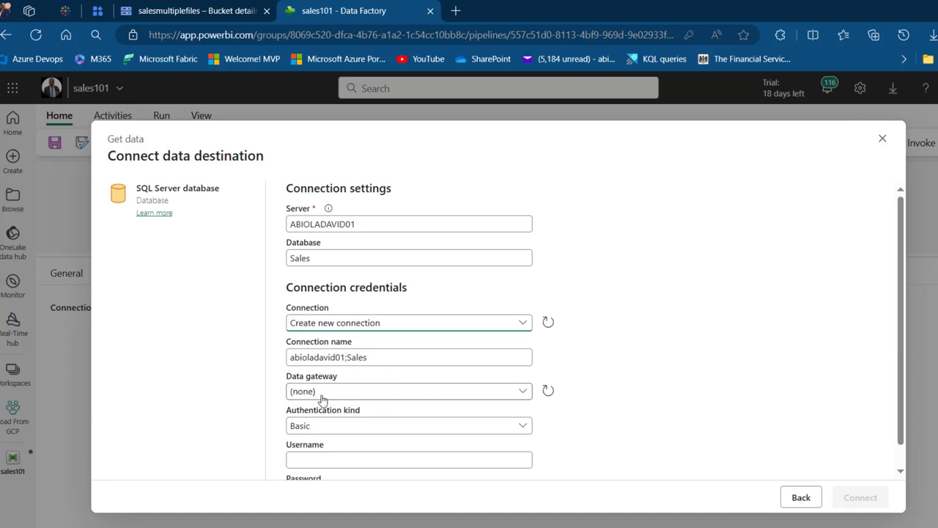
pyautogui.click(374, 392)
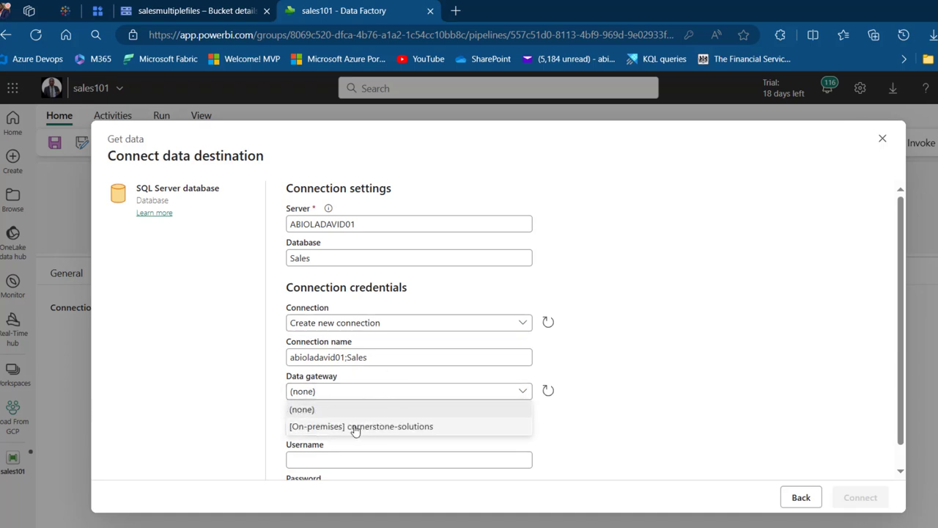
pyautogui.click(355, 427)
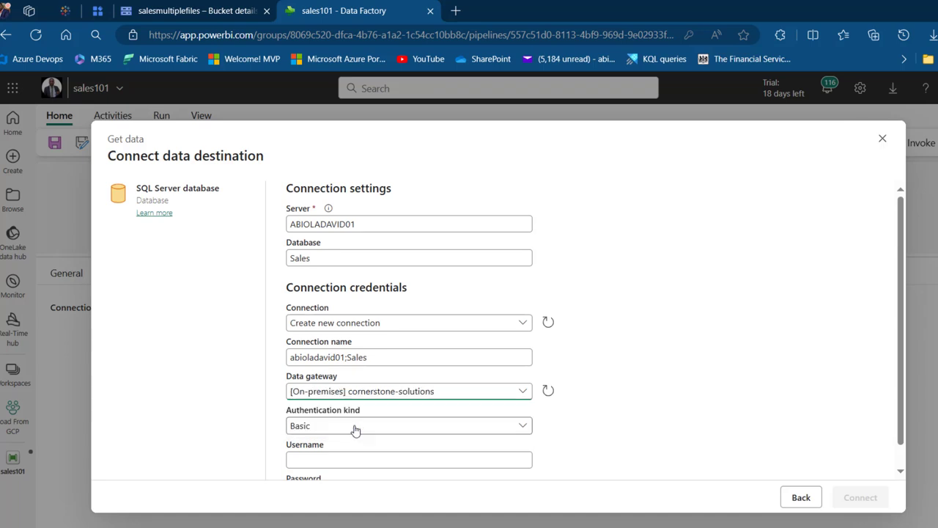
pyautogui.scroll(-1, 473, 421)
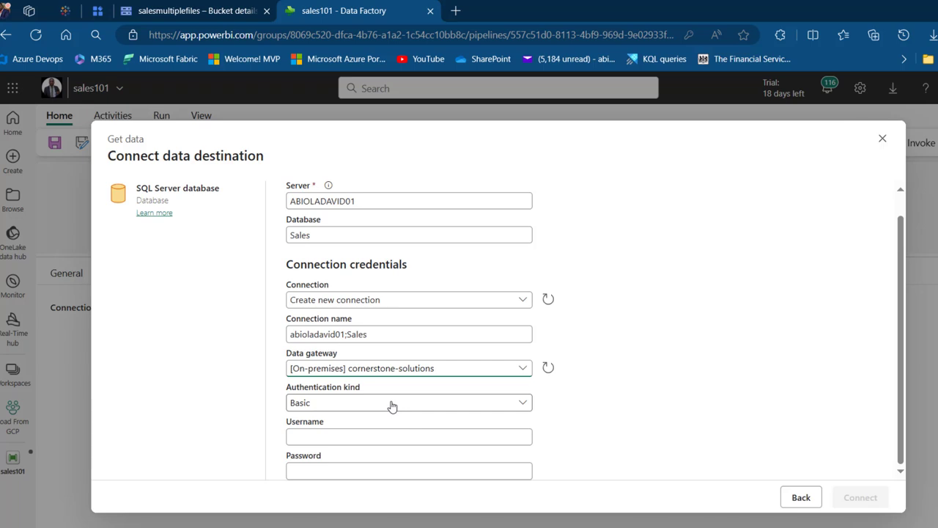
# Enter username sa and the database login password to create the SQL Server connection
pyautogui.click(371, 440)
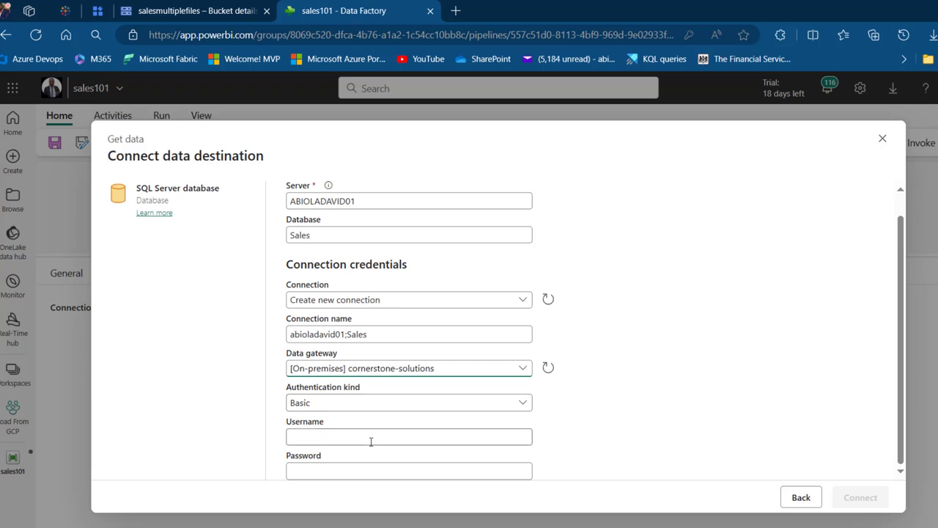
pyautogui.write('sa')
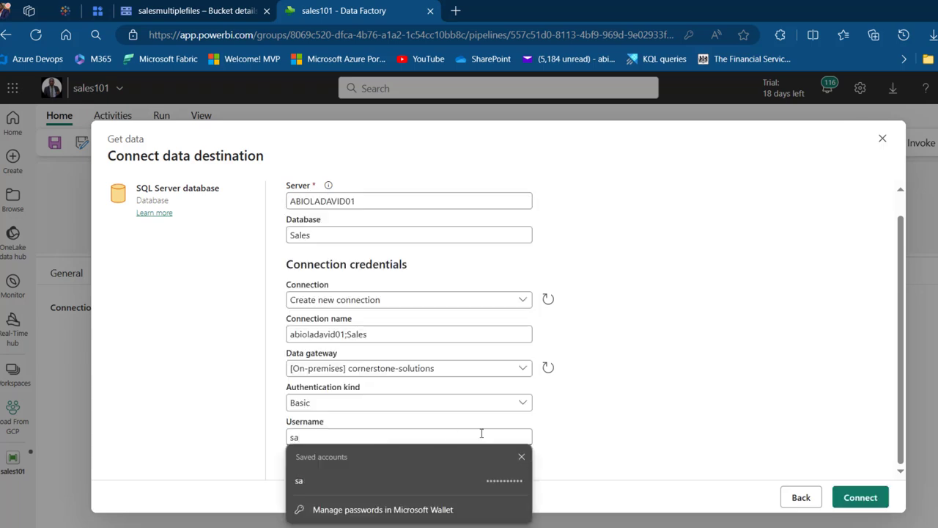
pyautogui.click(622, 420)
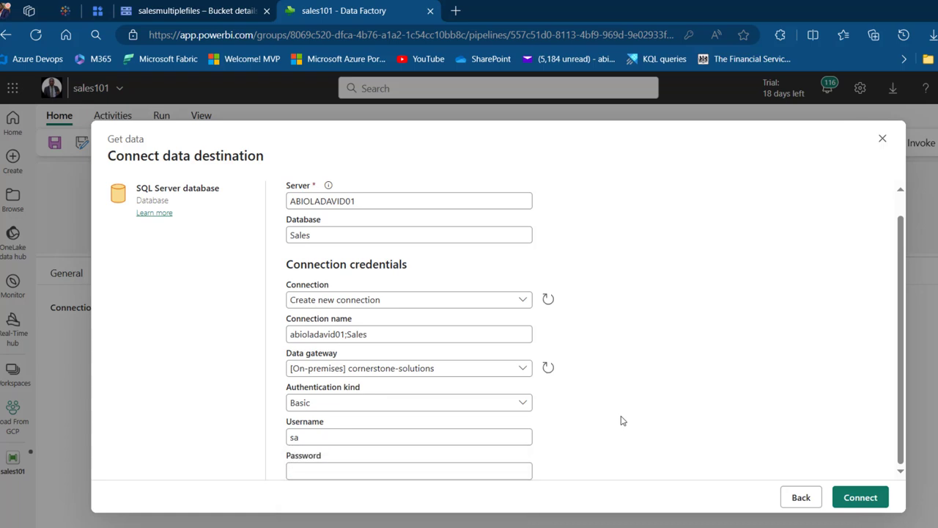
pyautogui.click(341, 470)
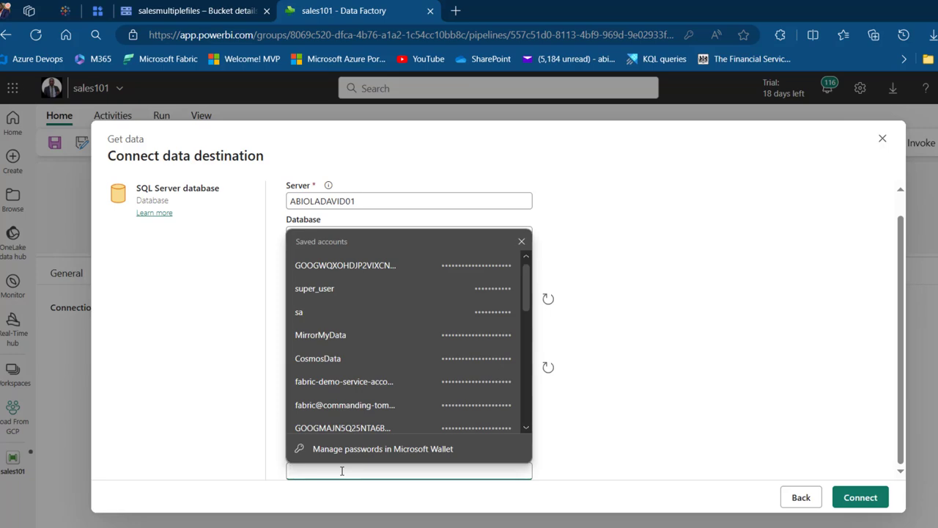
pyautogui.write('••')
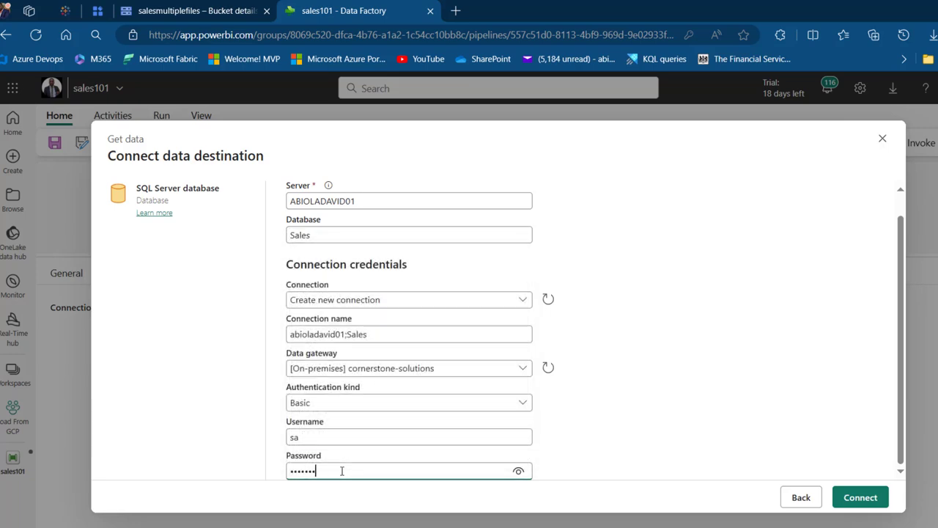
pyautogui.press('Return')
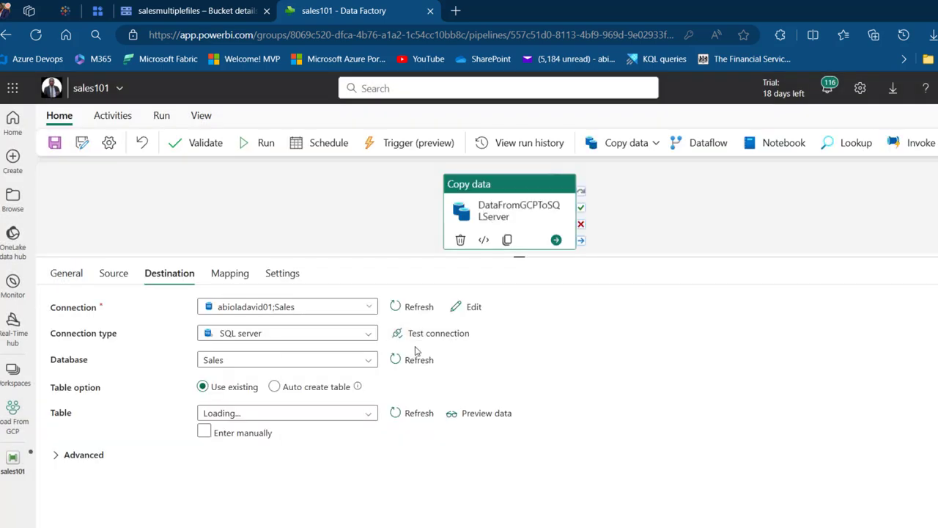
# Test the Sales connection and auto-create the destination table dbo.gcp
pyautogui.click(443, 340)
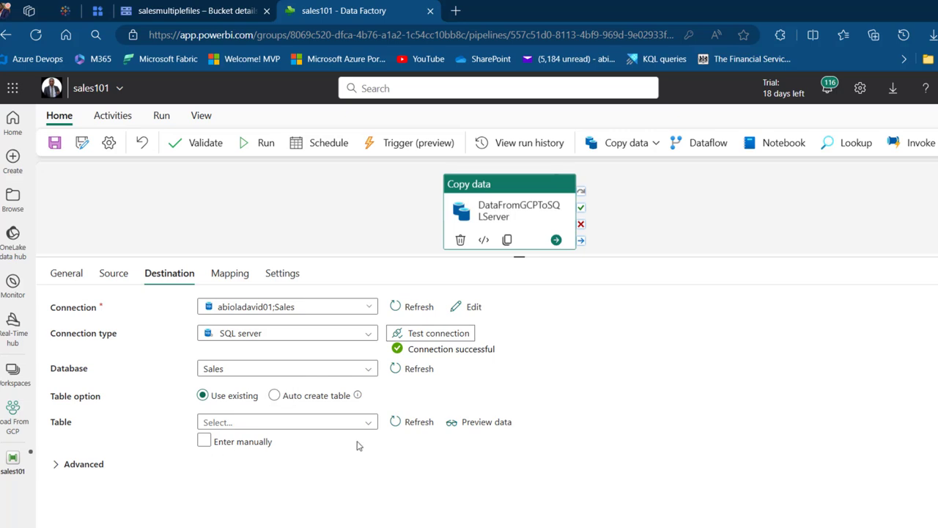
pyautogui.click(275, 395)
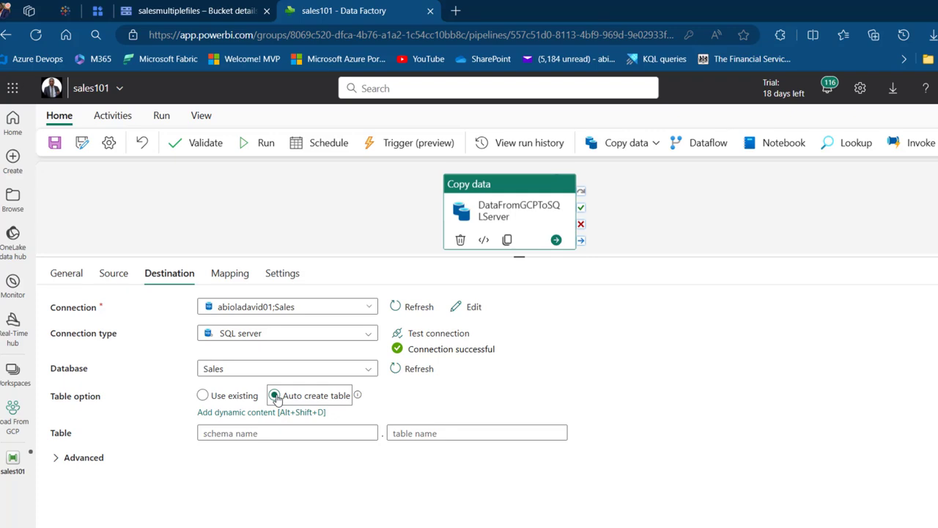
pyautogui.click(275, 431)
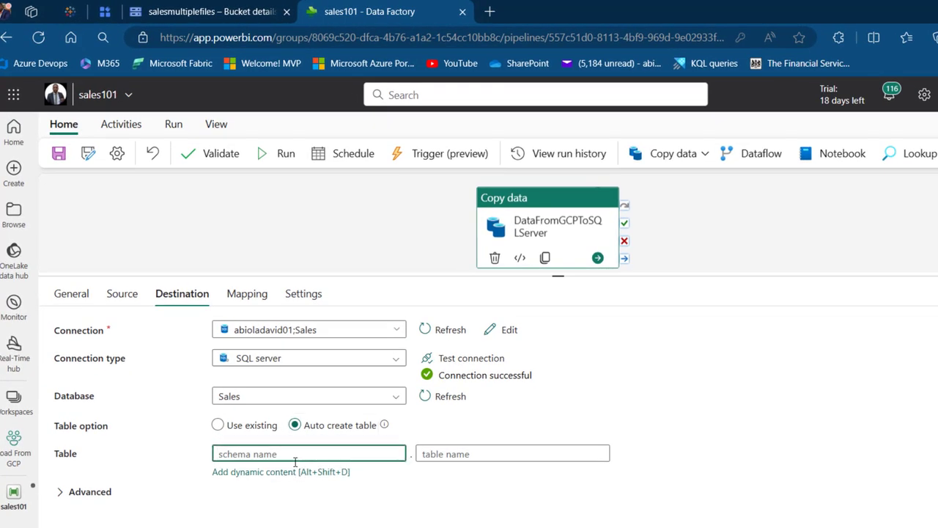
pyautogui.write('dbo')
pyautogui.click(503, 453)
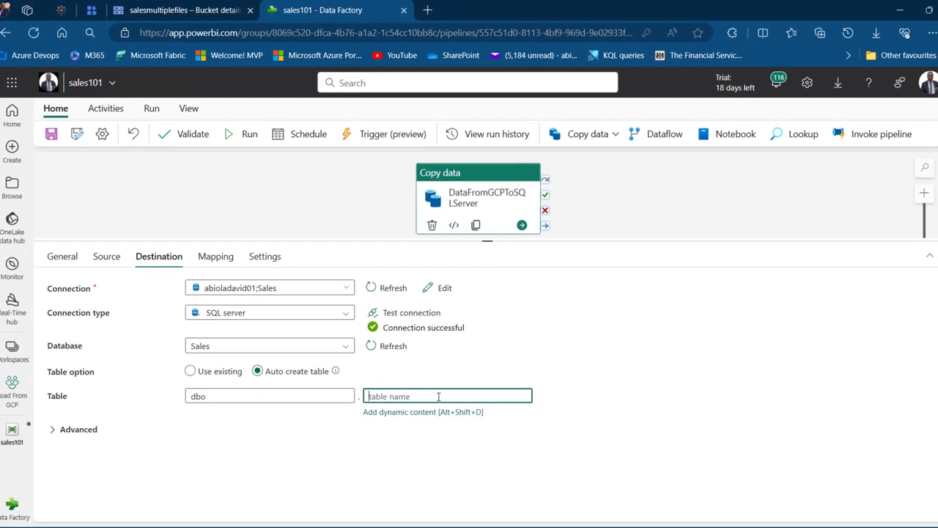
pyautogui.write('q')
# Validate, save and run the sales101 pipeline until the copy succeeds
pyautogui.click(185, 134)
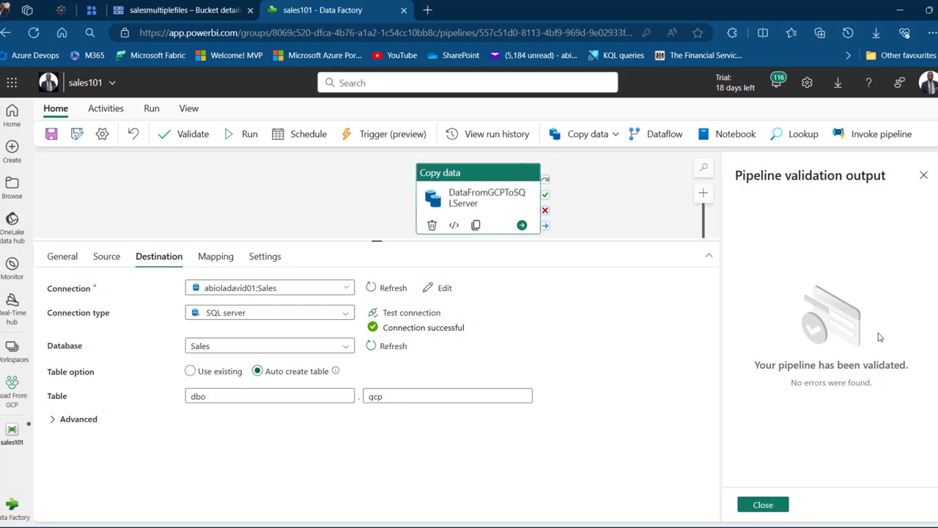
pyautogui.click(763, 505)
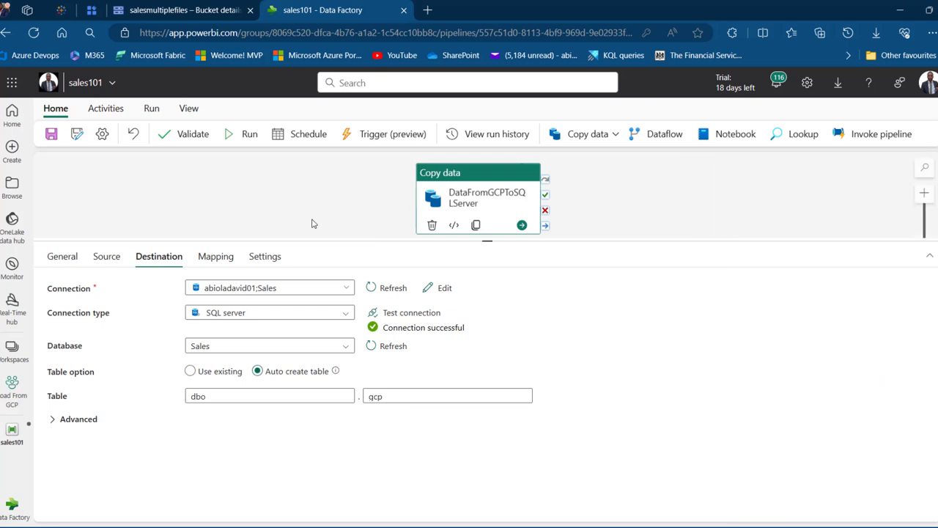
pyautogui.click(242, 134)
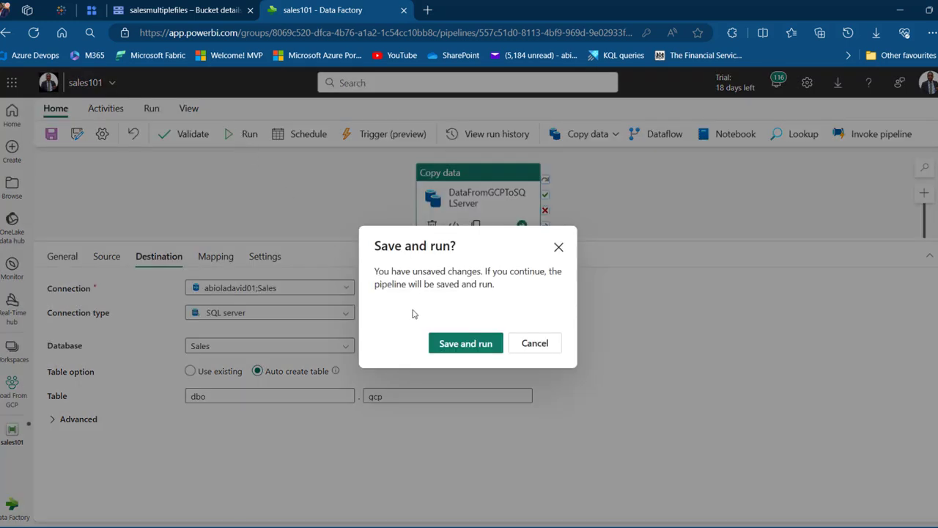
pyautogui.hotkey('ctrl', 's')
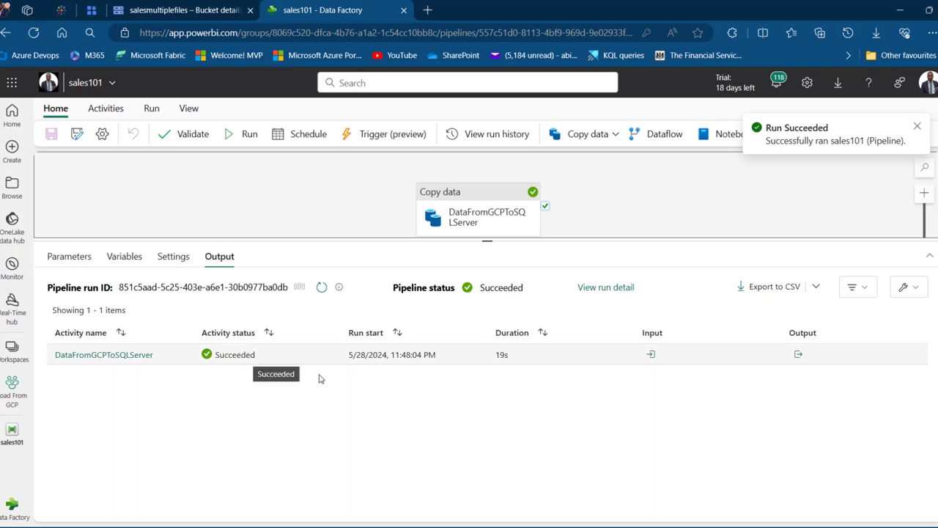
pyautogui.click(565, 518)
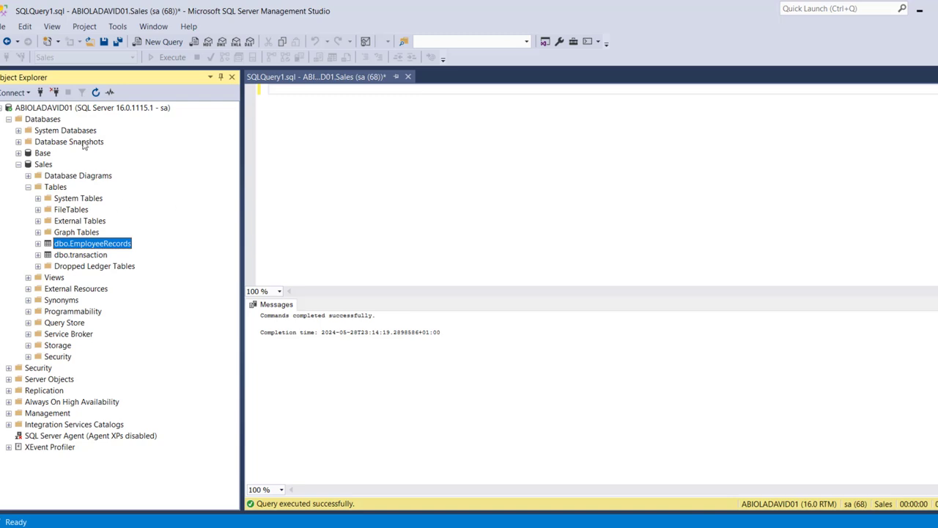
# Disconnect and reconnect Object Explorer to refresh the server tree
pyautogui.click(55, 91)
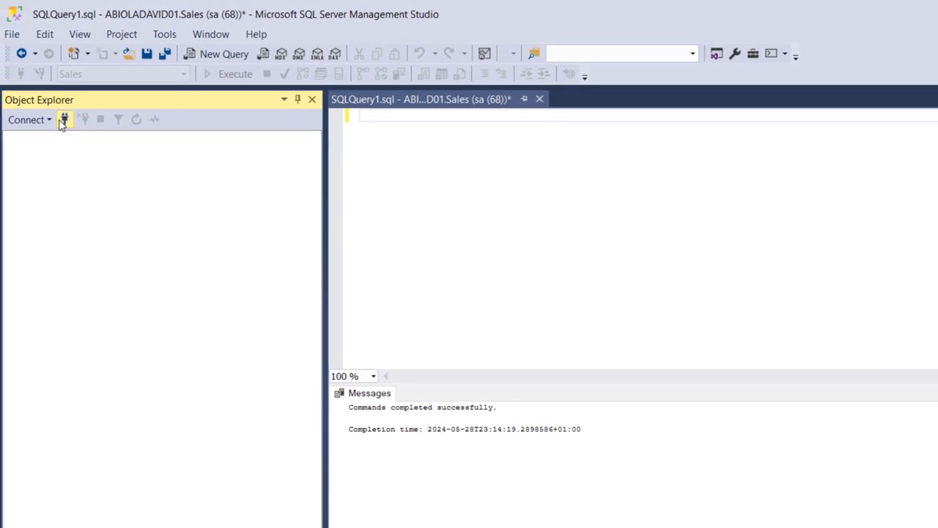
pyautogui.click(51, 120)
pyautogui.click(582, 526)
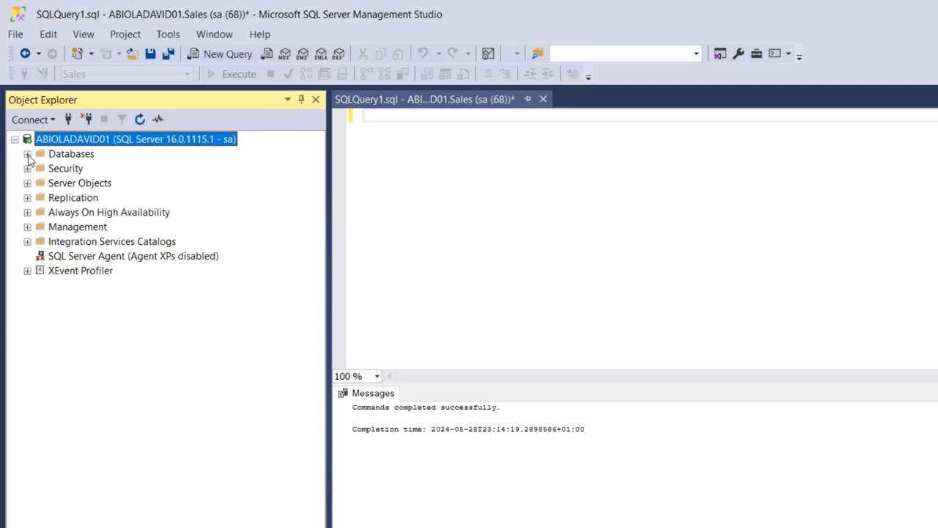
# Expand Databases > Sales > Tables and select the top 1000 rows of dbo.gcp
pyautogui.click(27, 154)
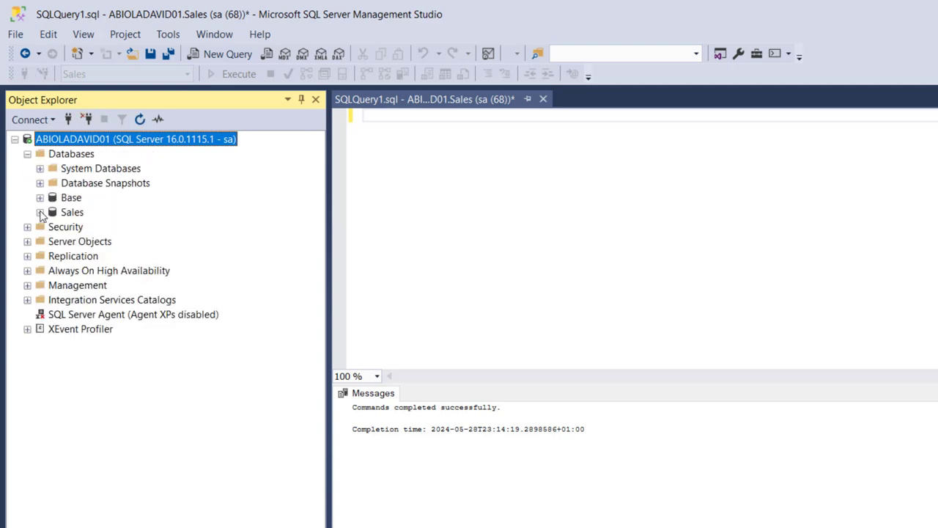
pyautogui.click(40, 212)
pyautogui.click(52, 241)
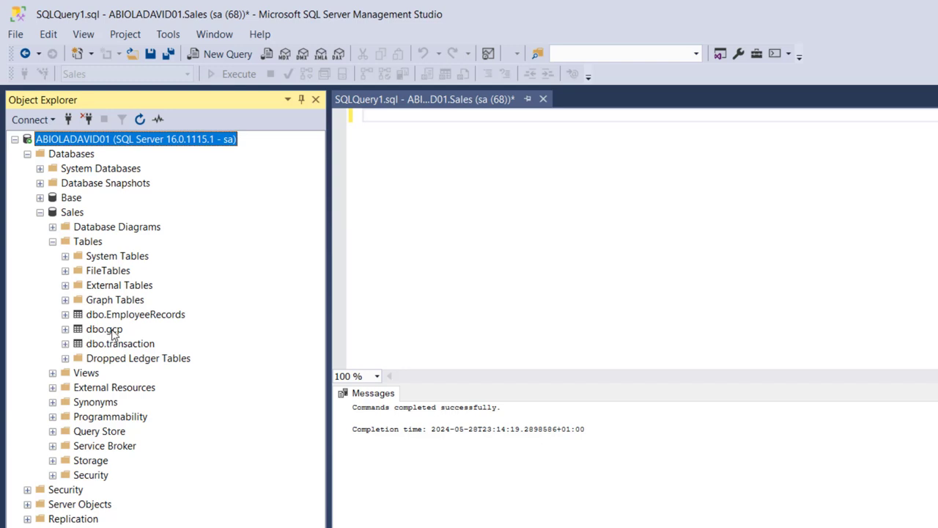
pyautogui.click(112, 334)
pyautogui.rightClick(112, 334)
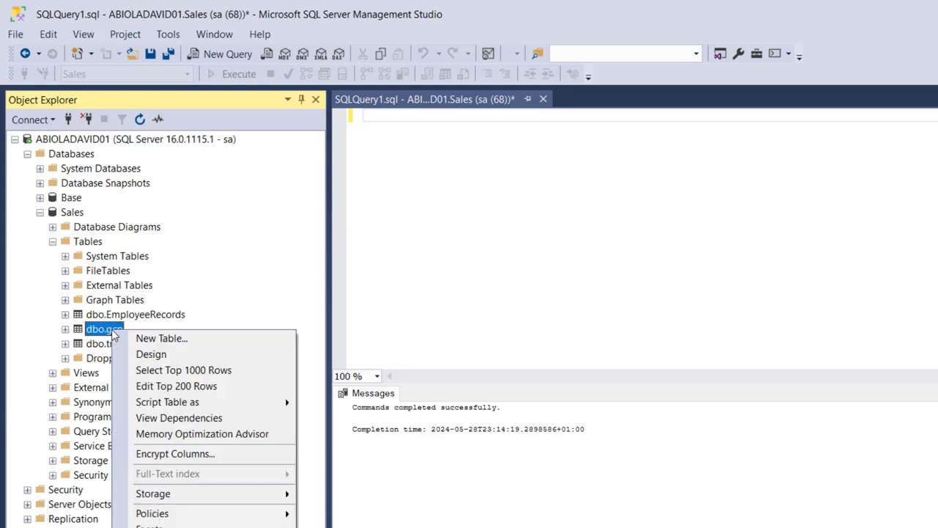
pyautogui.click(173, 371)
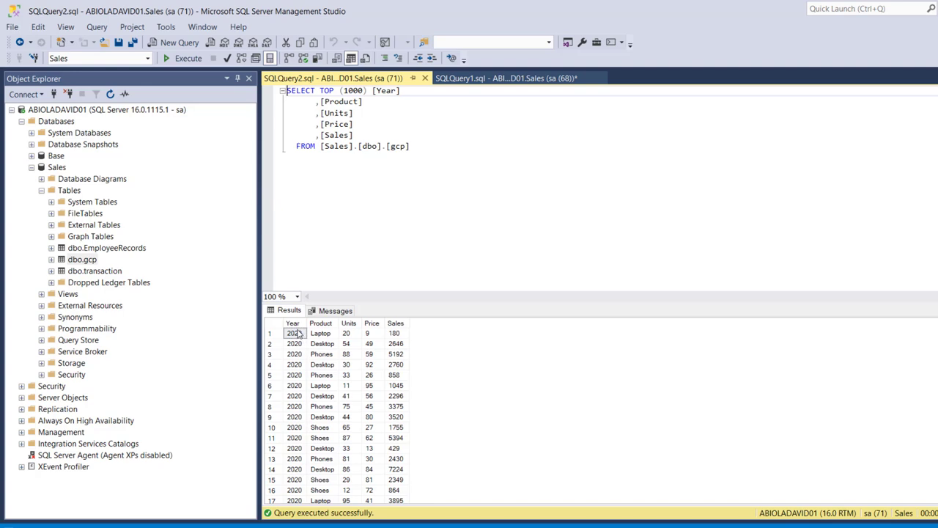
# Scroll the dbo.gcp results to confirm rows for years 2020 through 2023
pyautogui.scroll(-14, 557, 391)
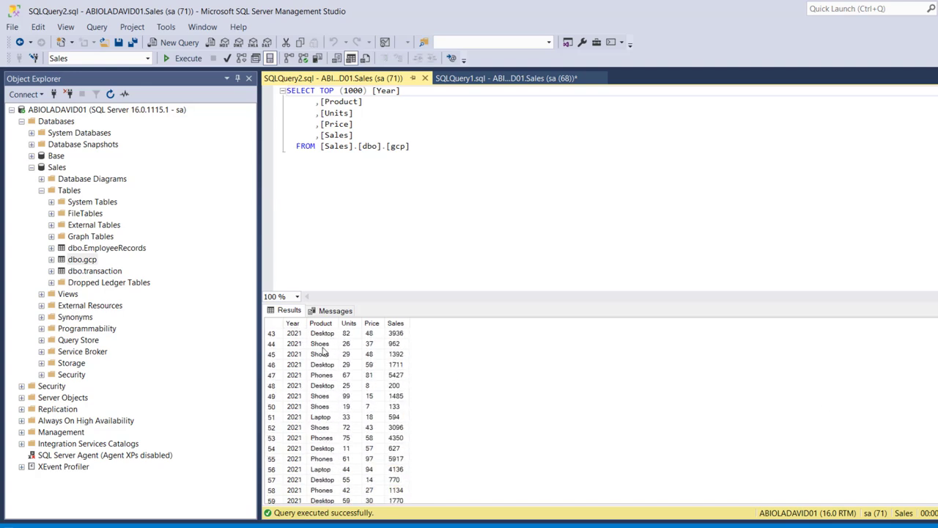
pyautogui.scroll(-13, 336, 416)
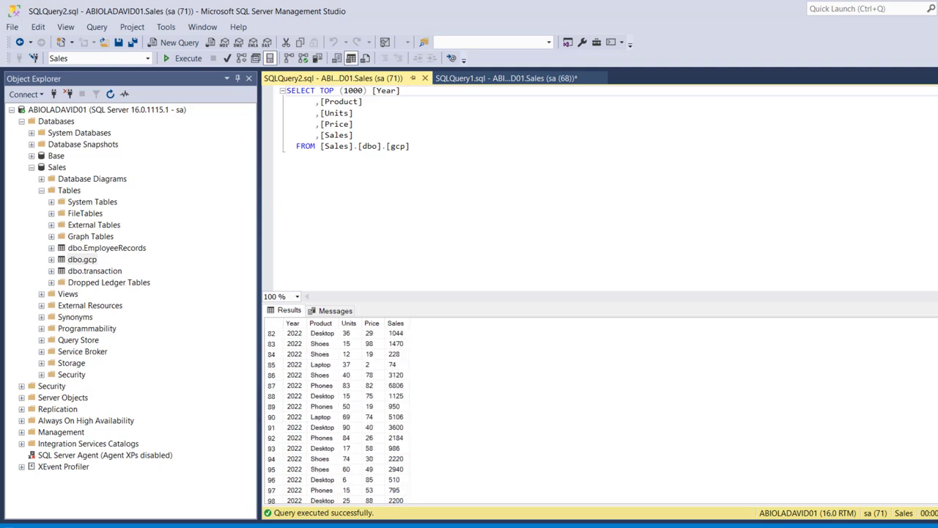
pyautogui.scroll(-12, 319, 407)
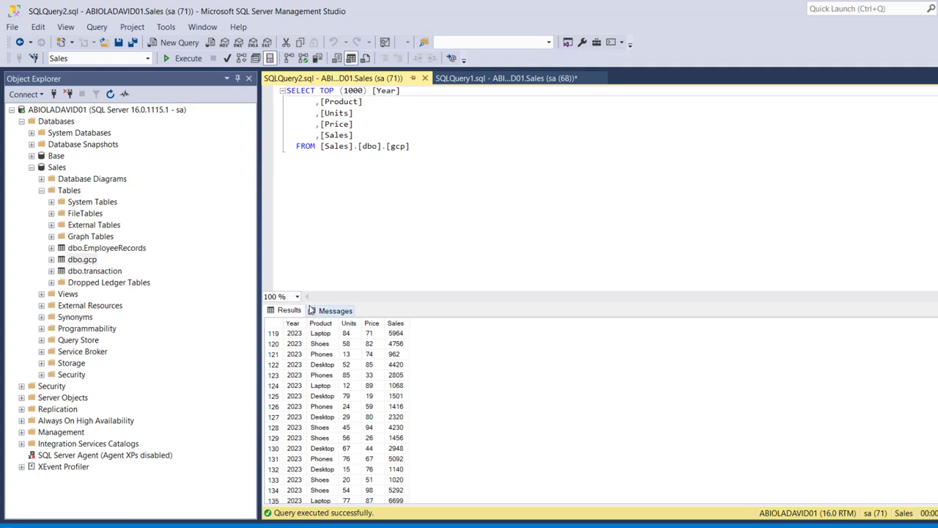